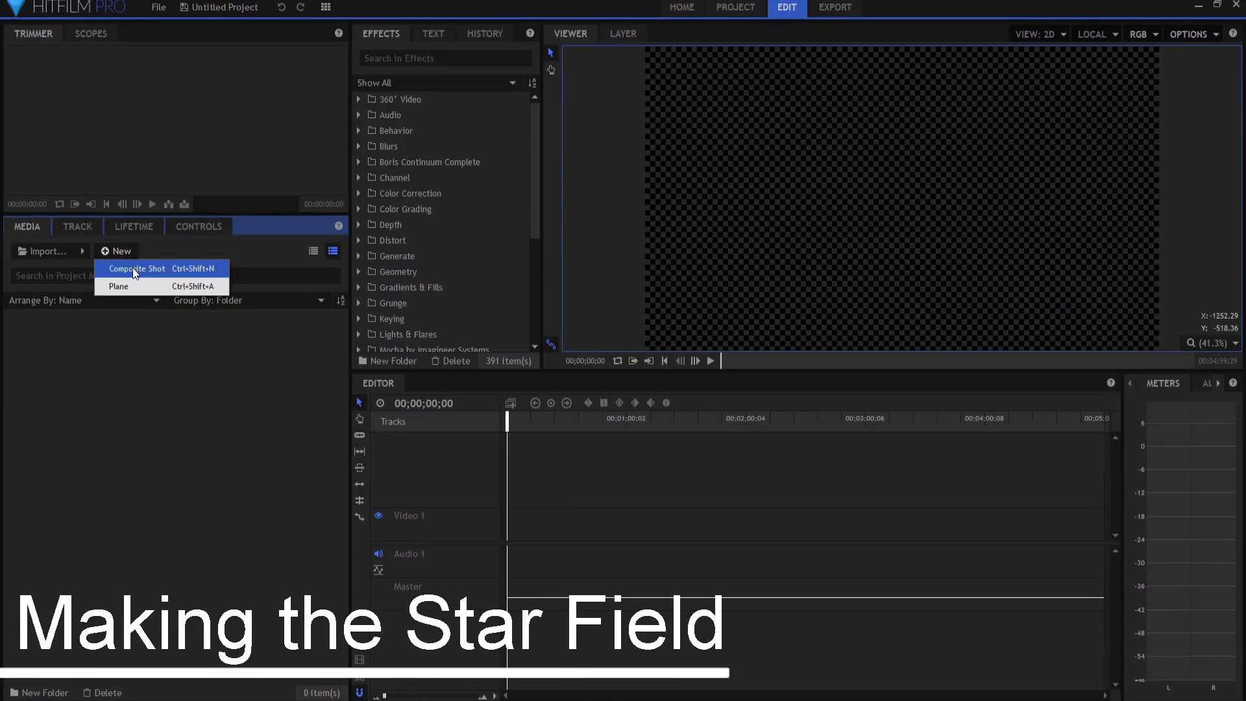
# Step: Create a new composite shot using the 1080p Full HD @ 29.97 fps template
pyautogui.click(132, 268)
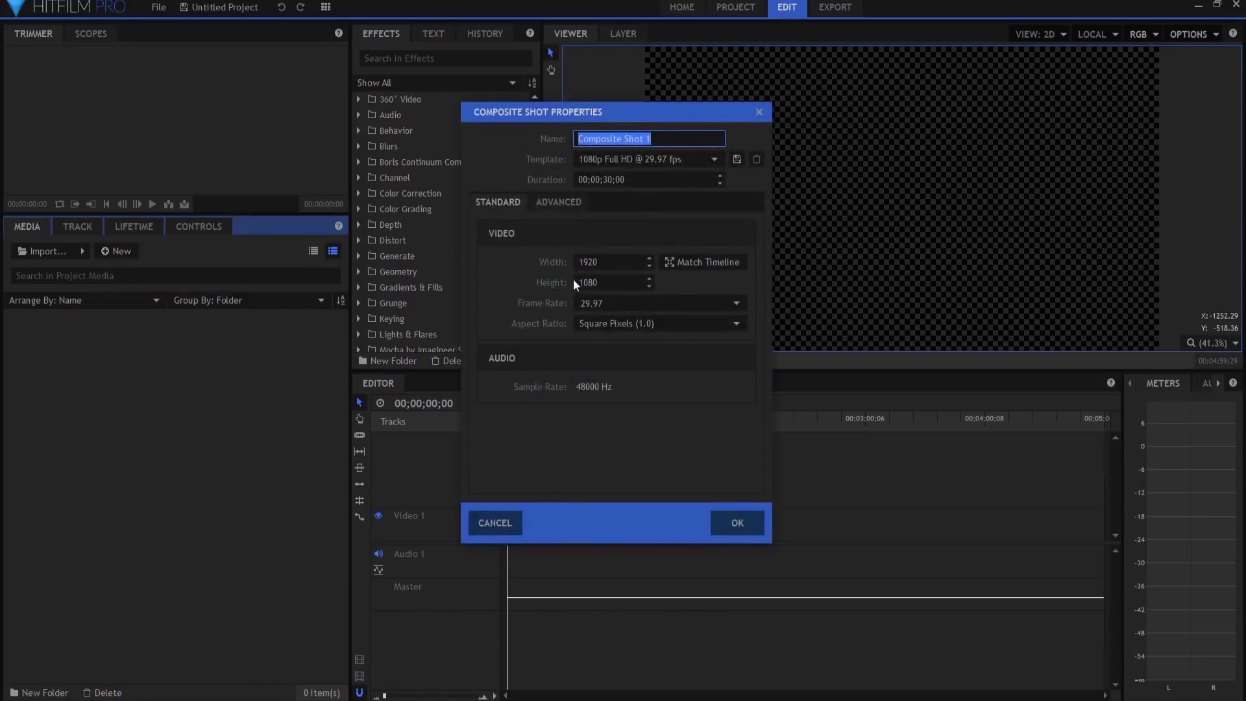
pyautogui.click(739, 523)
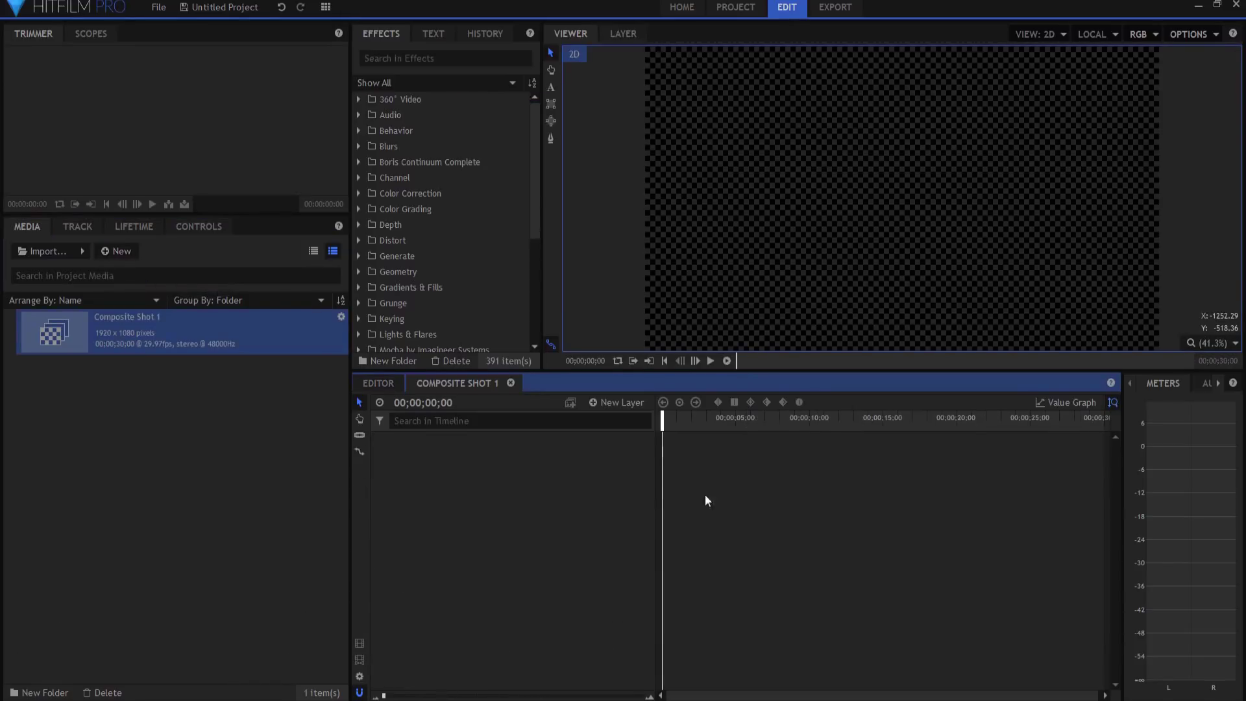
# Step: Add a white plane layer named Stars, 2048 pixels wide and 2048 pixels high, to the composite shot
pyautogui.click(611, 403)
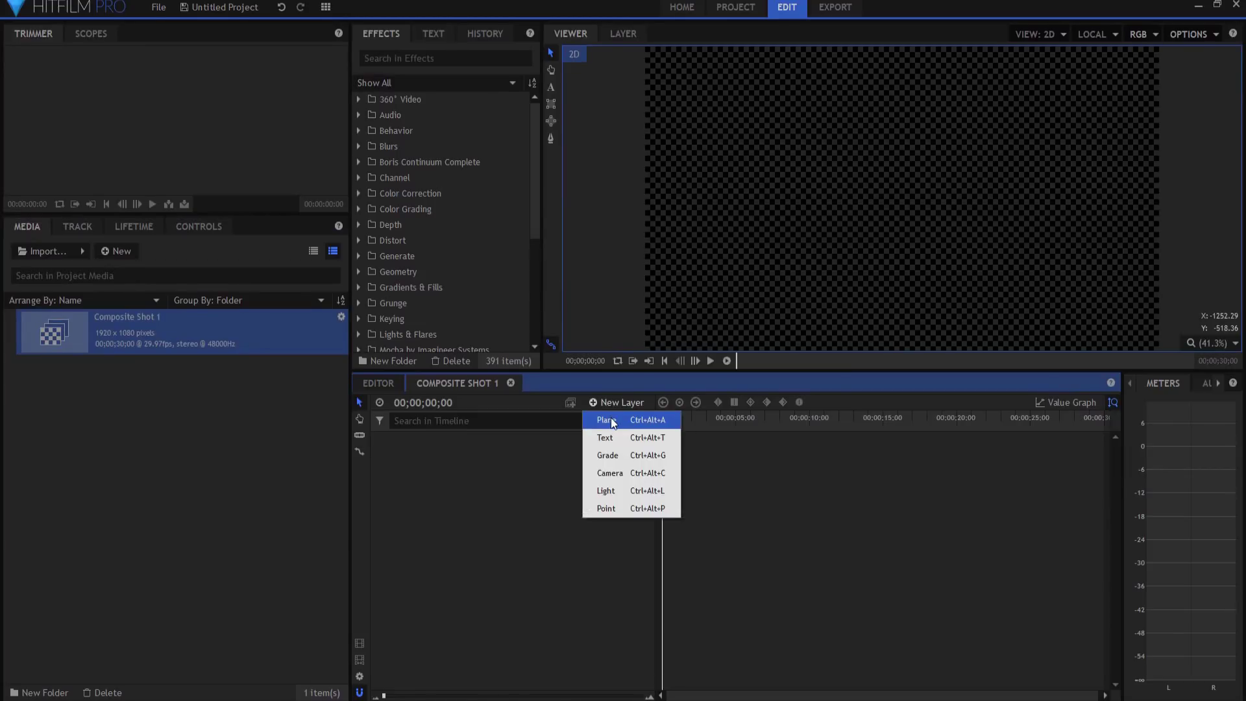
pyautogui.click(612, 422)
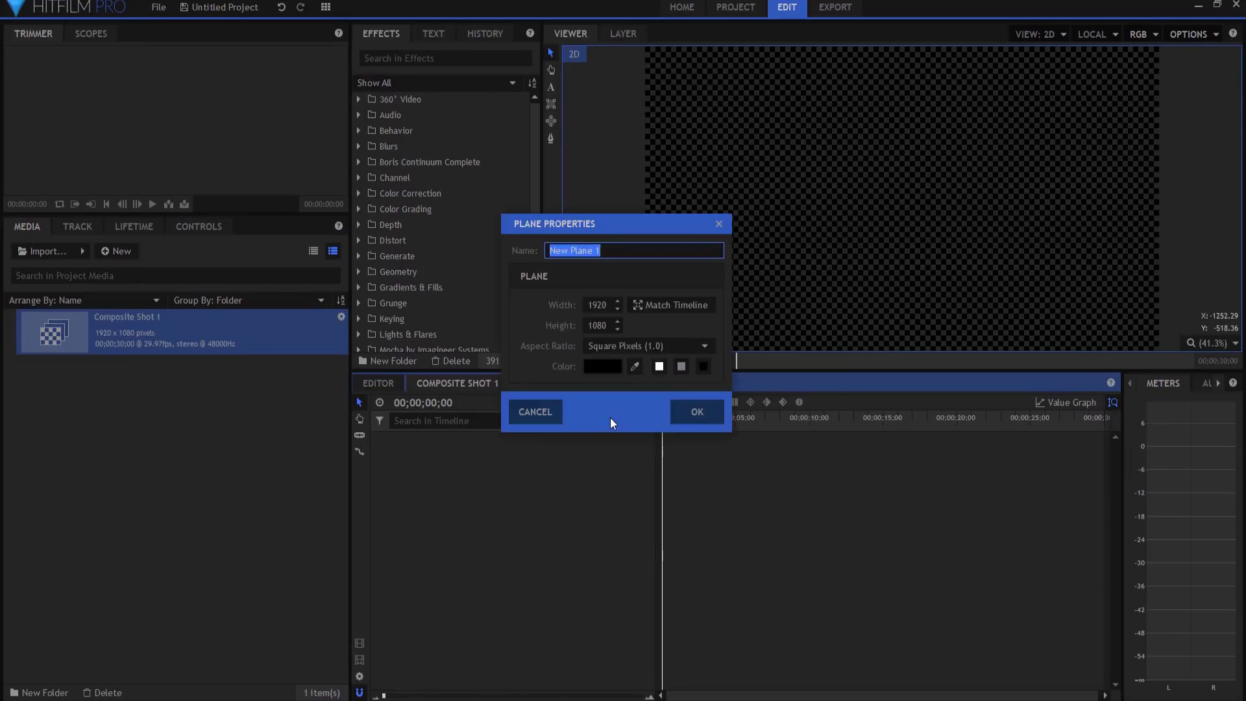
pyautogui.click(659, 367)
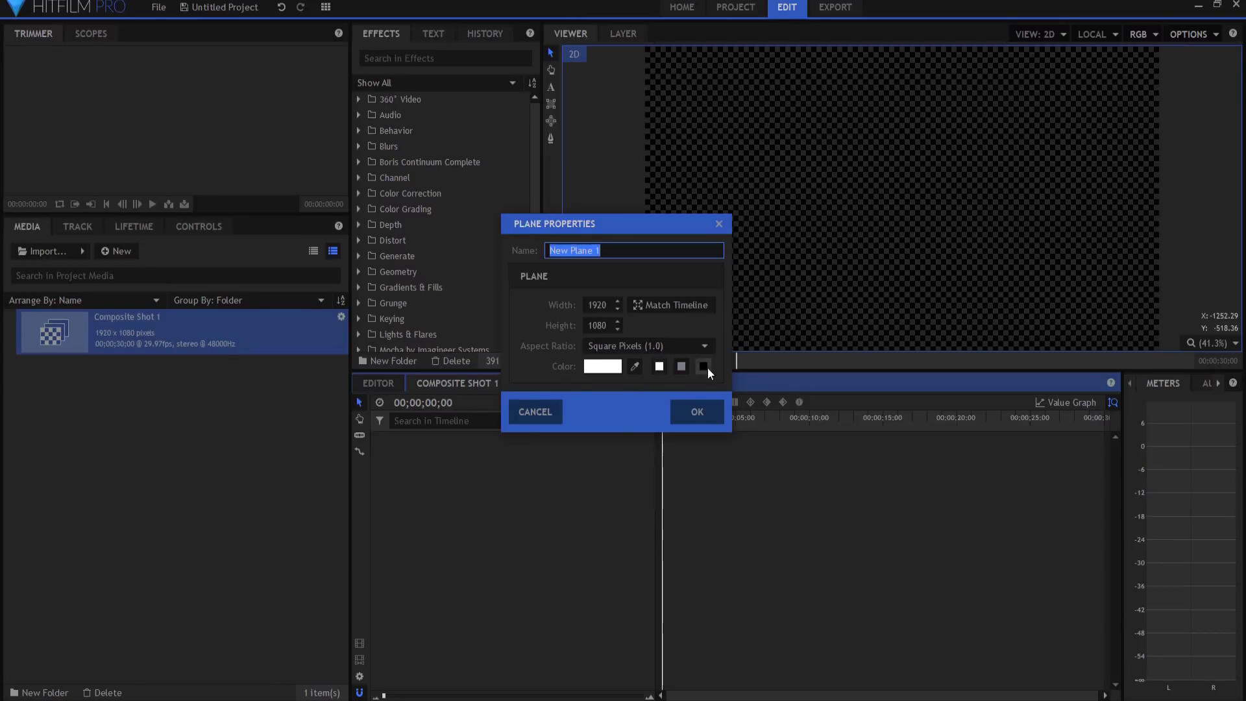
pyautogui.write('Stars')
pyautogui.moveTo(608, 304); pyautogui.dragTo(568, 305)
pyautogui.press('Tab')
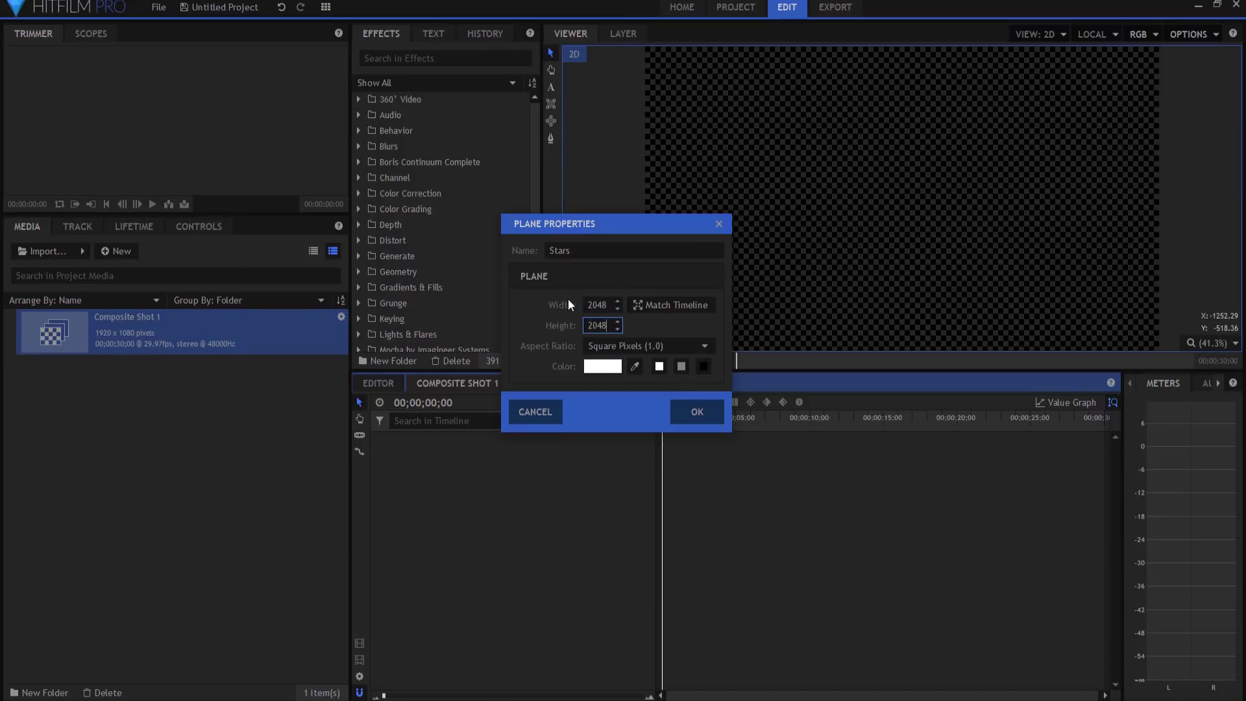
pyautogui.click(693, 416)
# Step: Apply the Atomic Particle effect from Particles & Simulation to the Stars plane
pyautogui.scroll(-2, 956, 209)
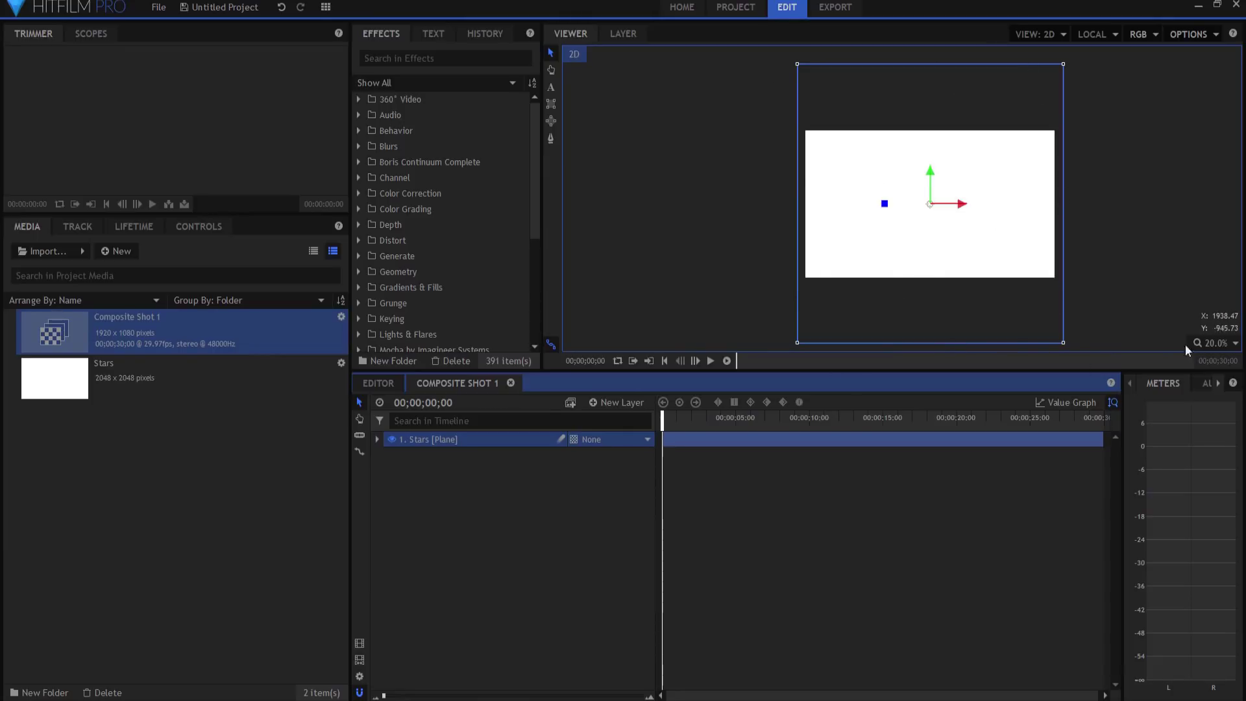
pyautogui.click(1213, 344)
pyautogui.click(1194, 501)
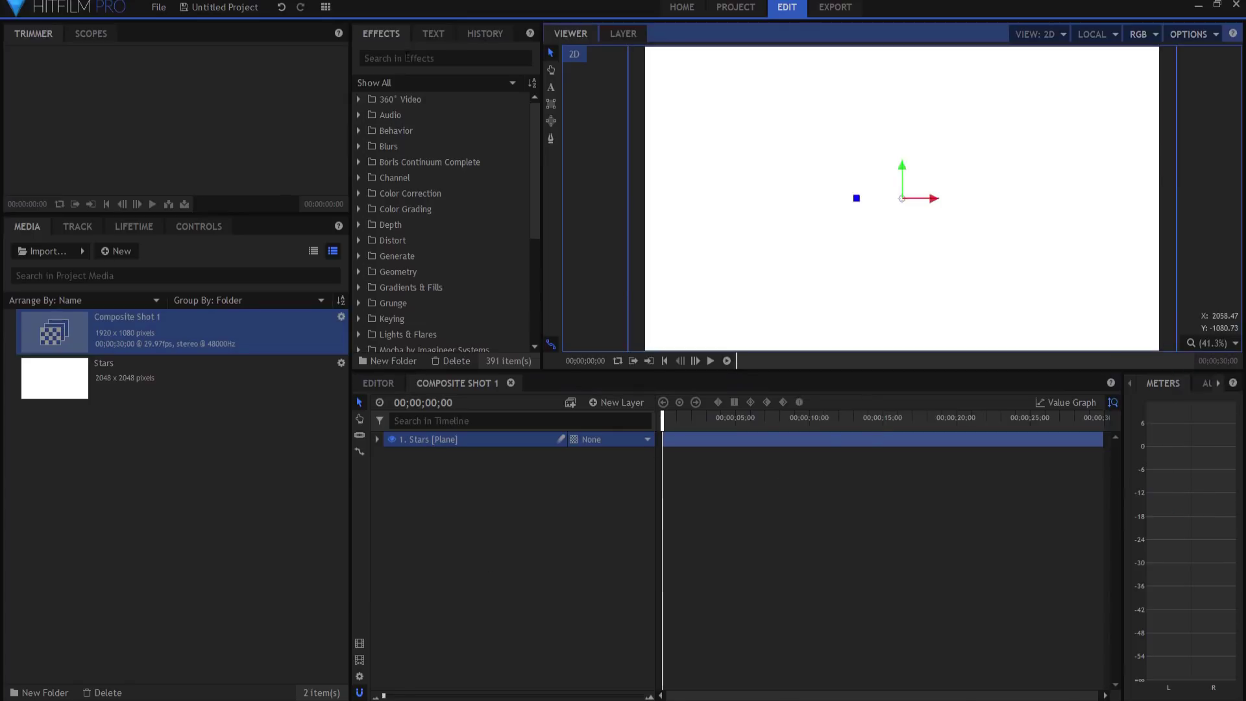
pyautogui.scroll(-4, 373, 279)
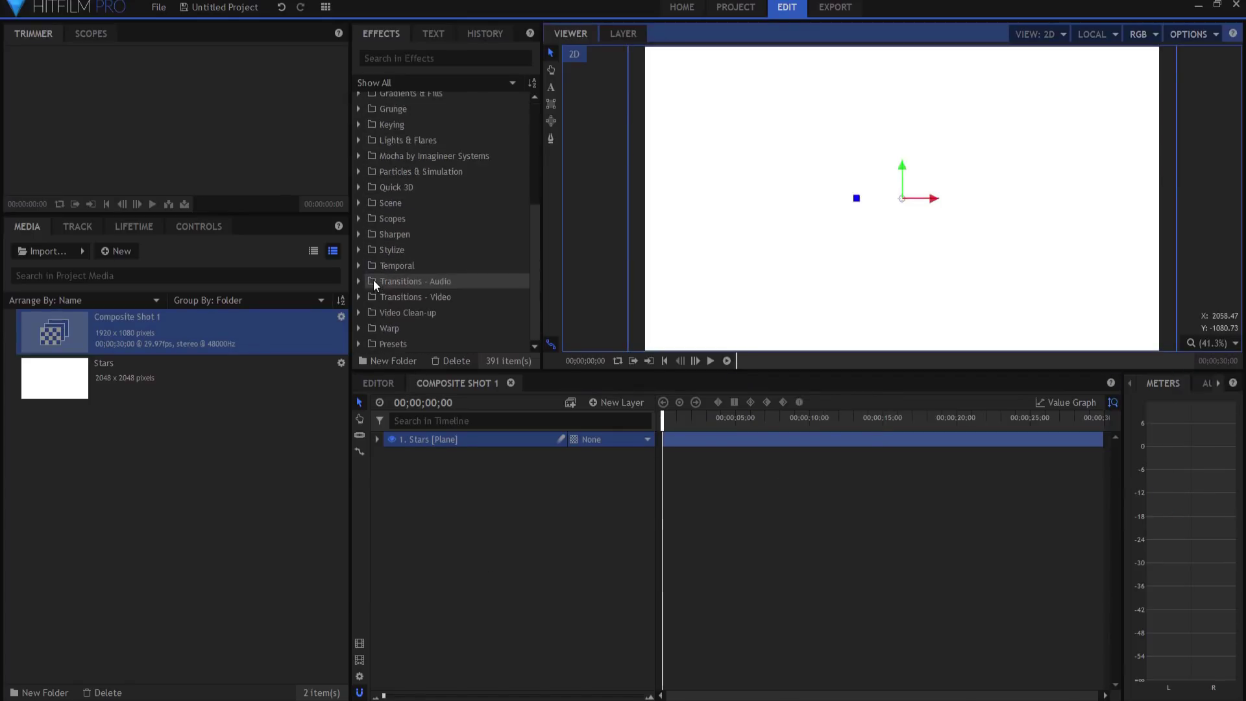
pyautogui.click(358, 172)
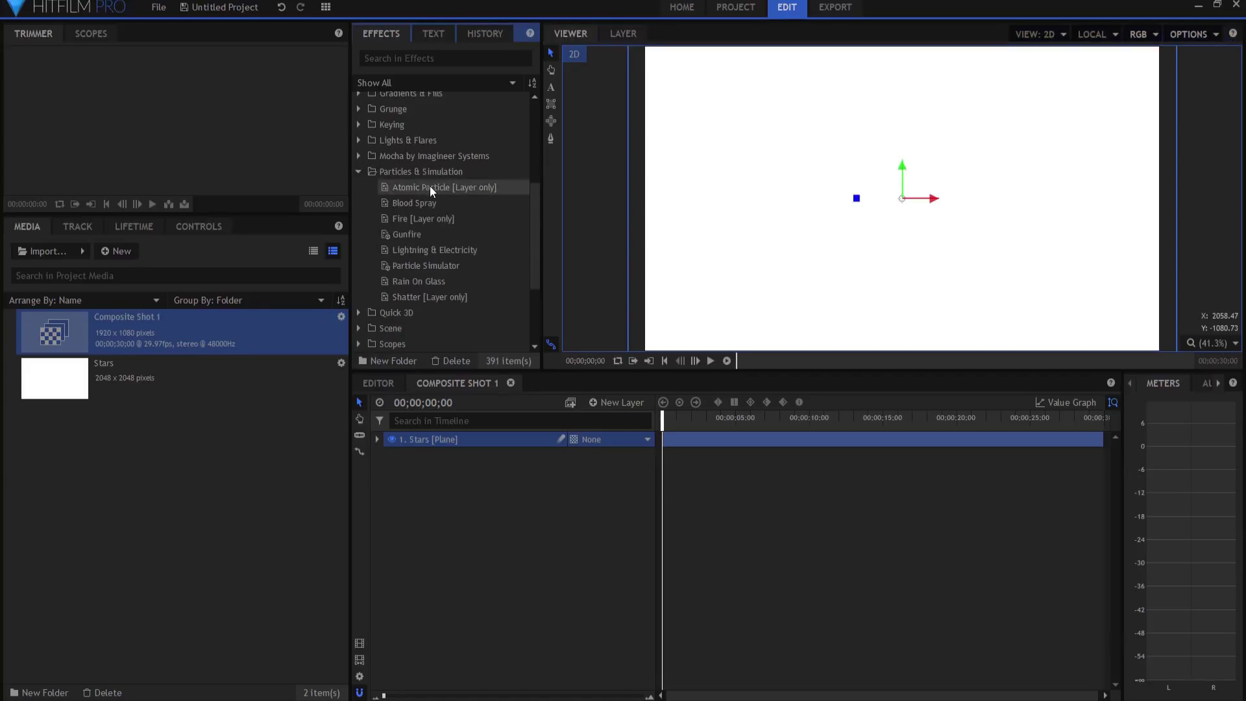
pyautogui.moveTo(430, 185); pyautogui.dragTo(440, 439)
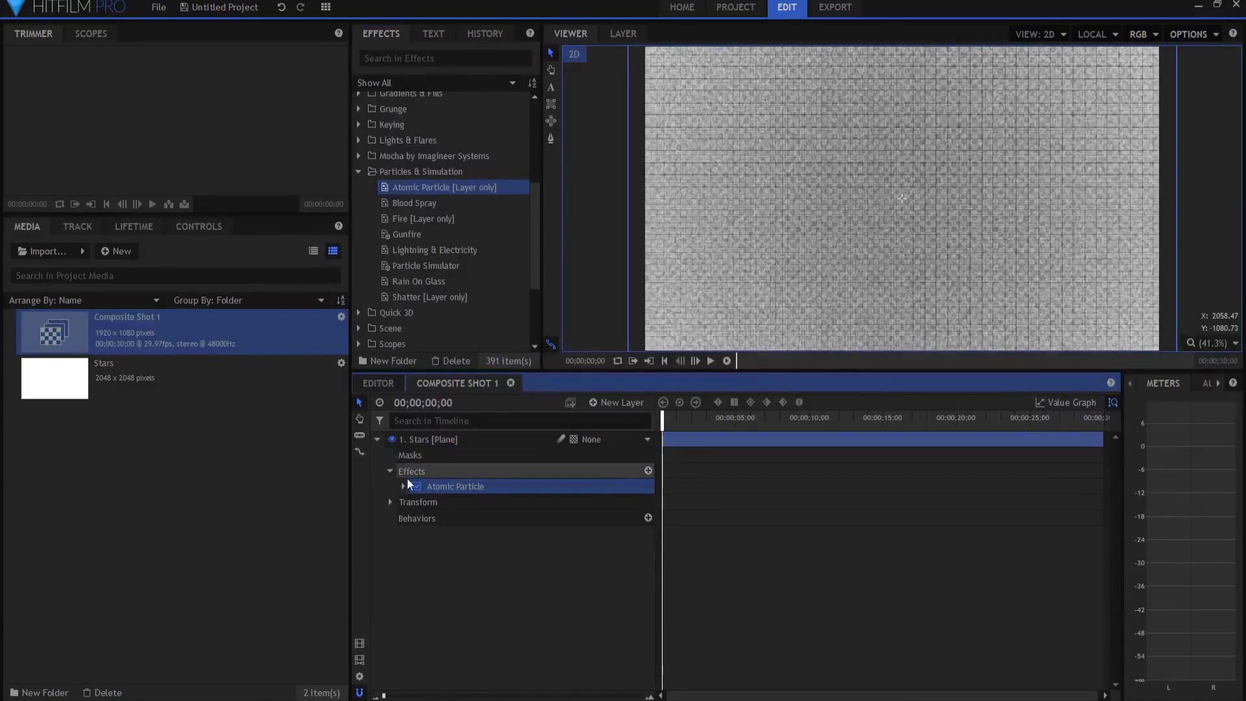
# Step: Set Atomic Particle's Fractal values to Displace Strength 1024, Size Strength 1, Wavelength 1% and Iterations 20
pyautogui.click(214, 231)
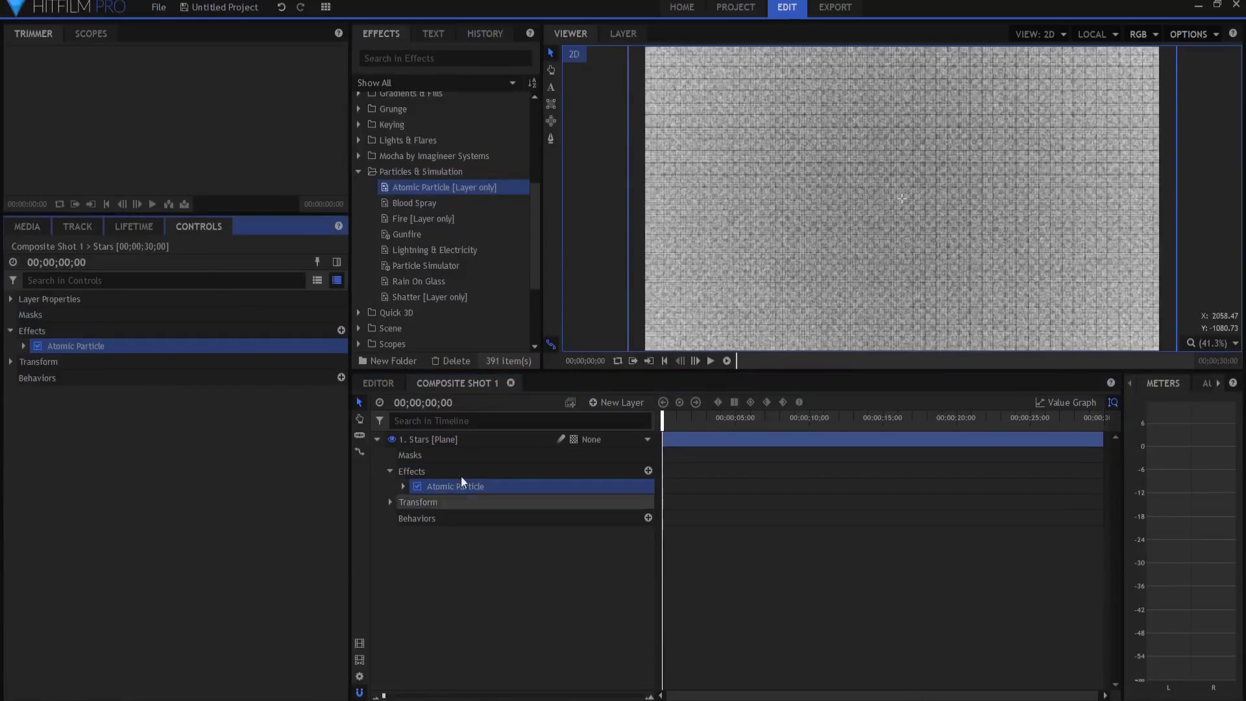
pyautogui.click(23, 346)
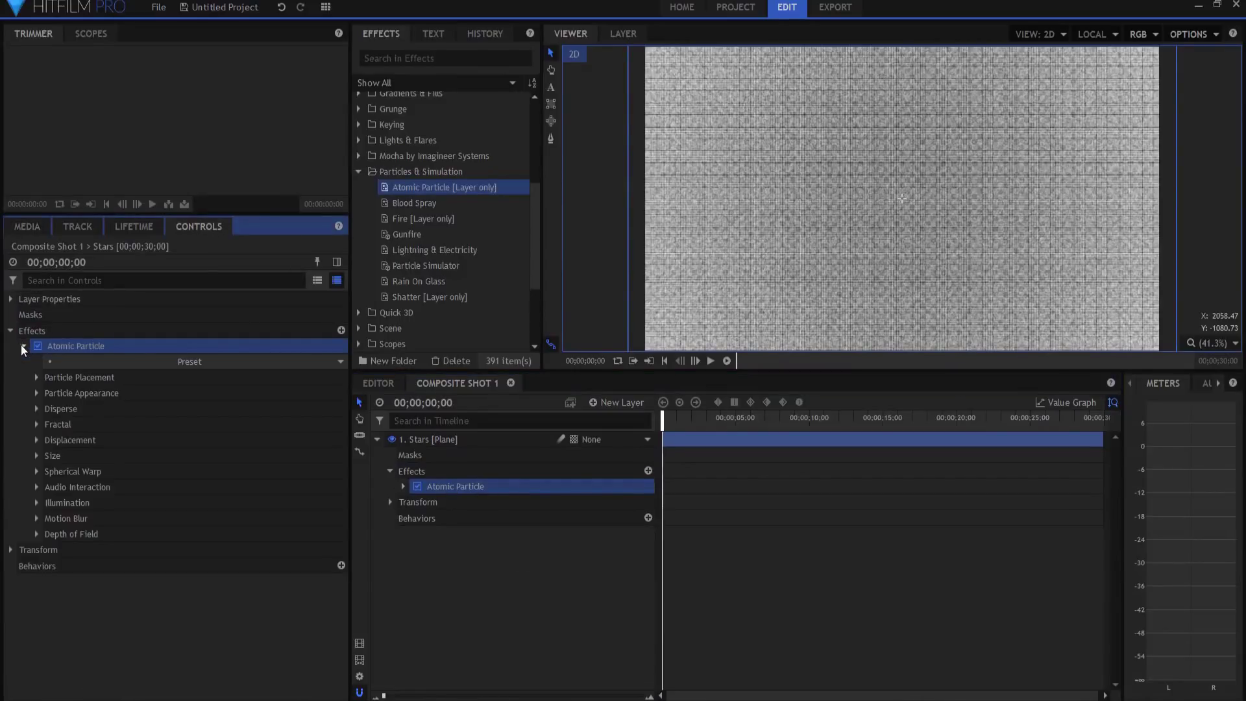
pyautogui.click(36, 424)
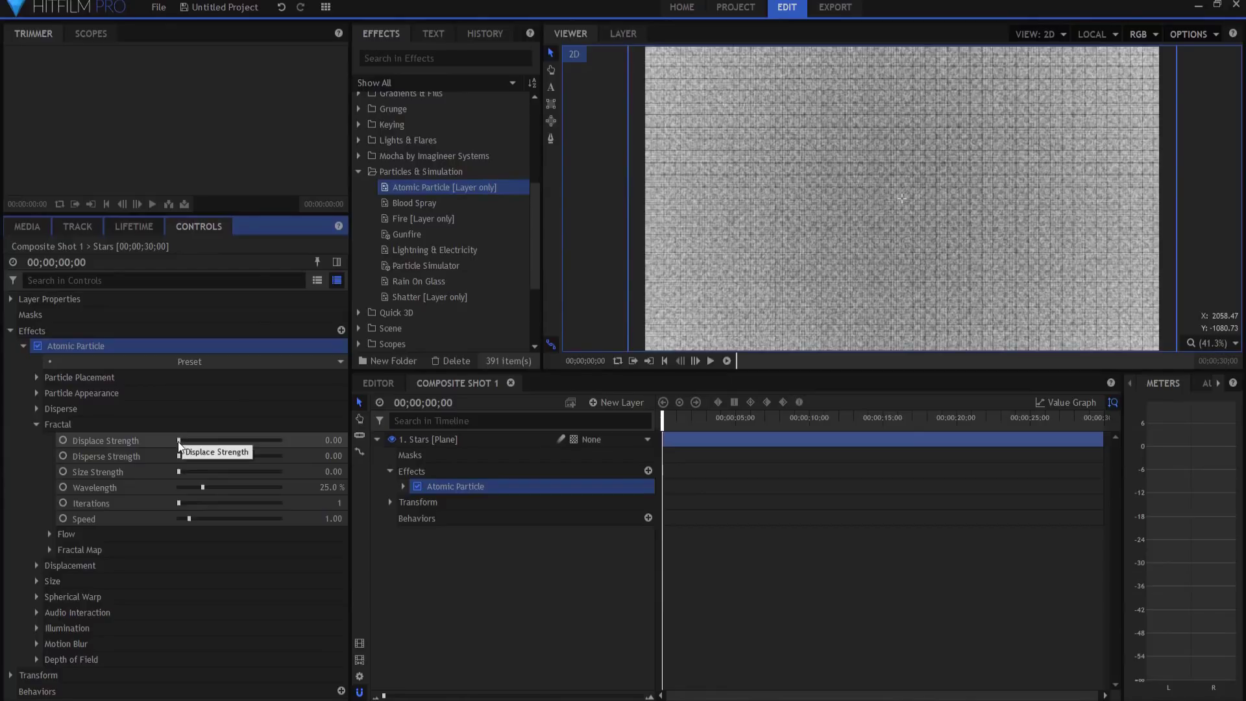
pyautogui.moveTo(180, 442); pyautogui.dragTo(305, 444)
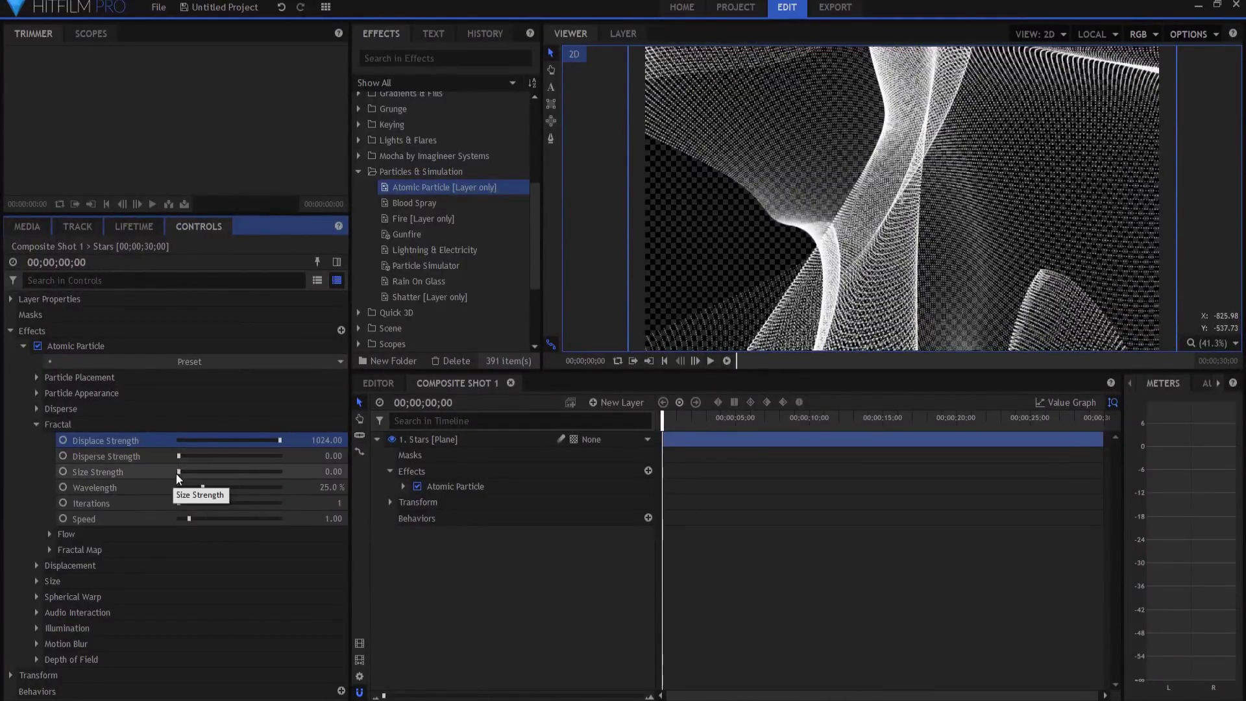
pyautogui.moveTo(178, 473); pyautogui.dragTo(303, 474)
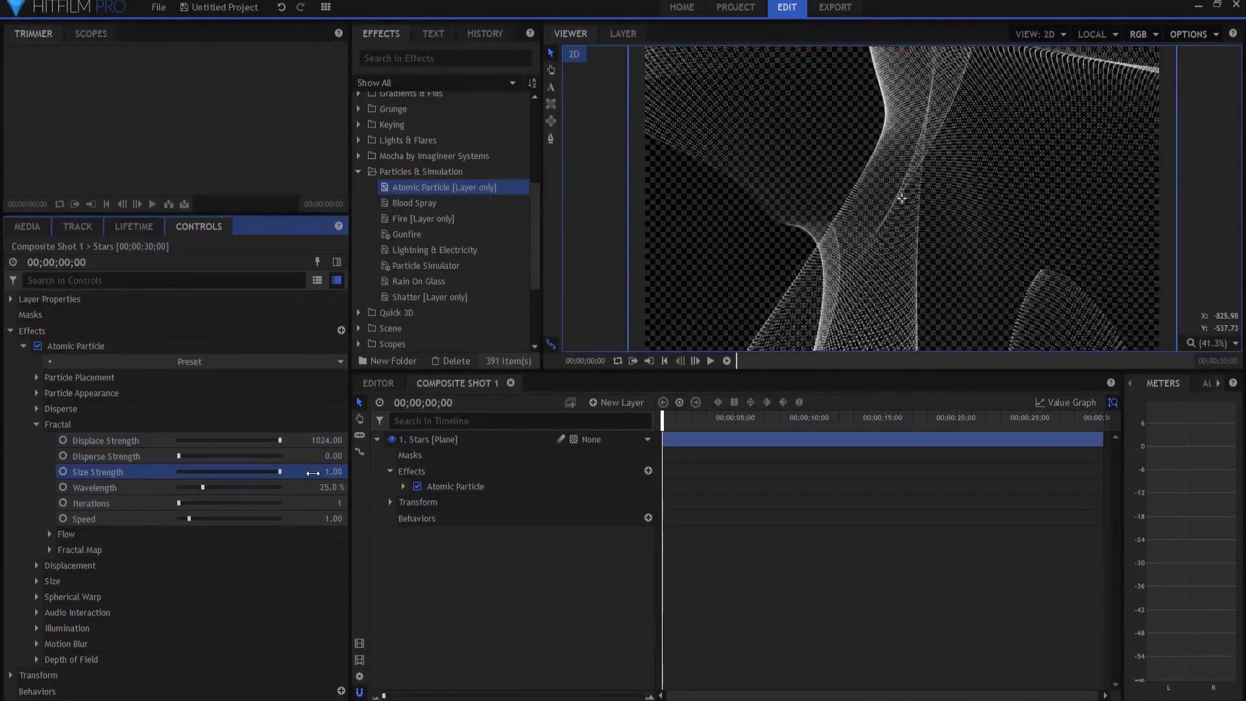
pyautogui.moveTo(204, 488); pyautogui.dragTo(158, 490)
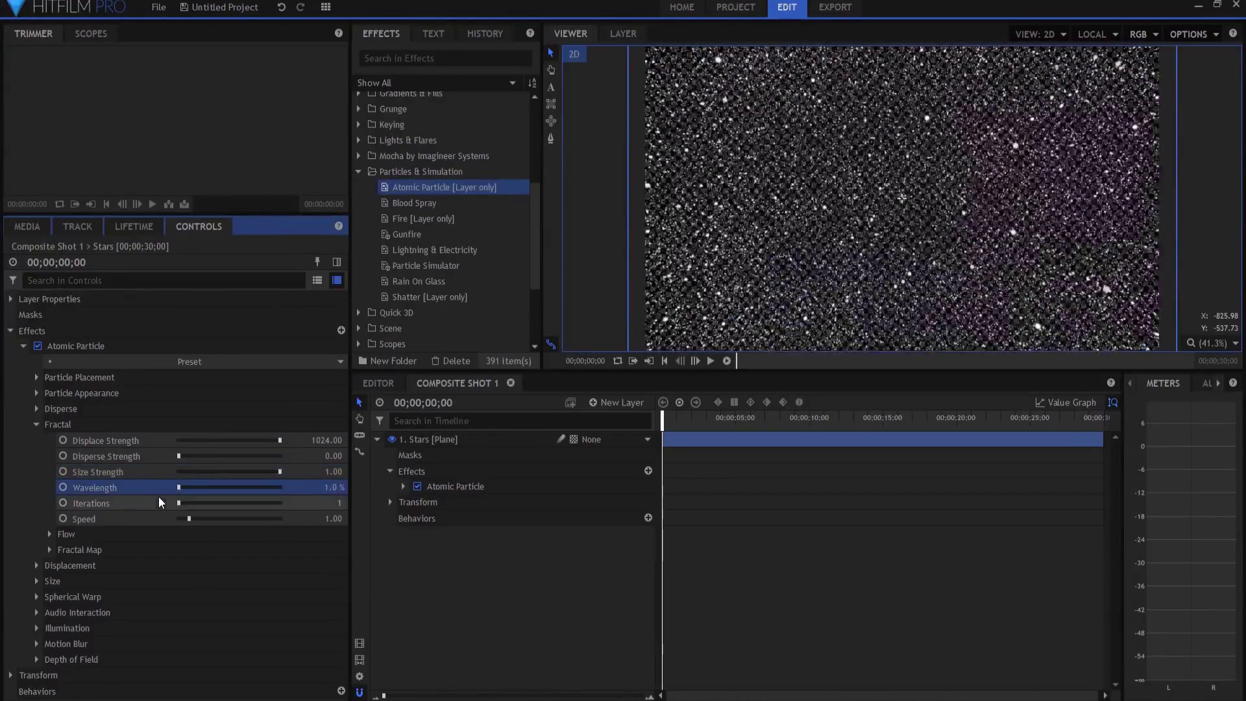
pyautogui.moveTo(179, 502); pyautogui.dragTo(294, 503)
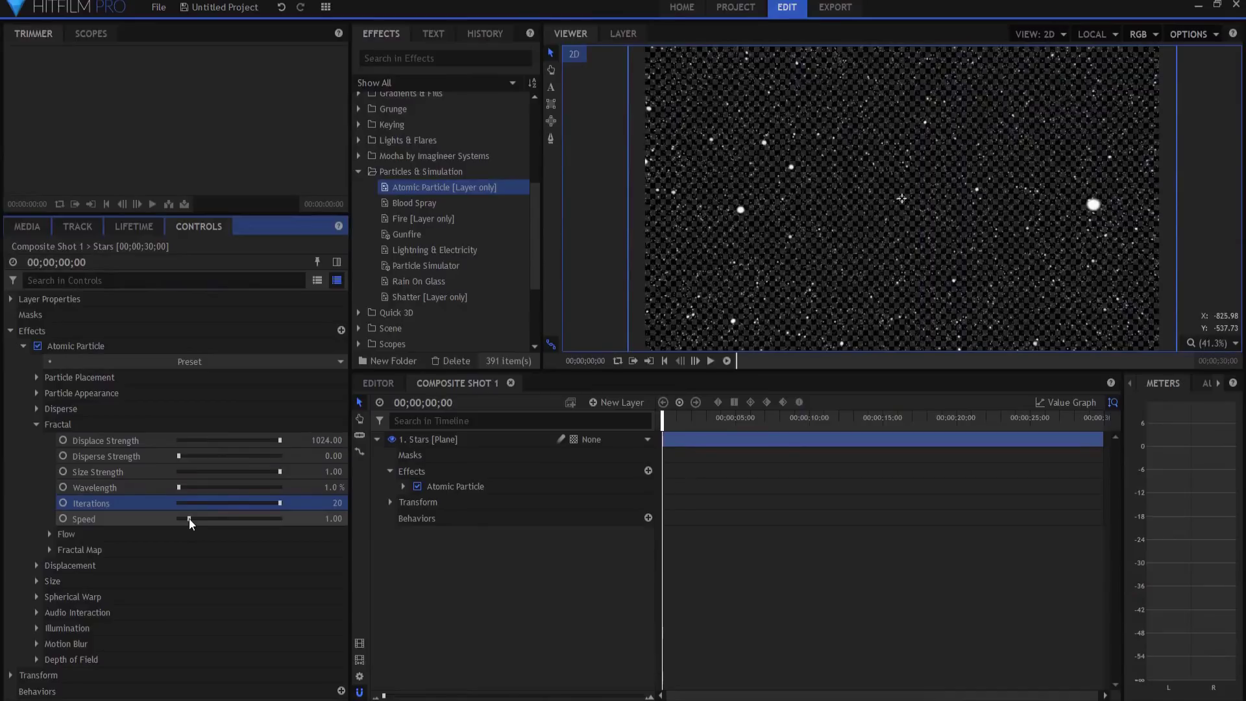
# Step: Set the Fractal Speed to 0, previewing the star motion before and after, and return the playhead to the start
pyautogui.click(711, 361)
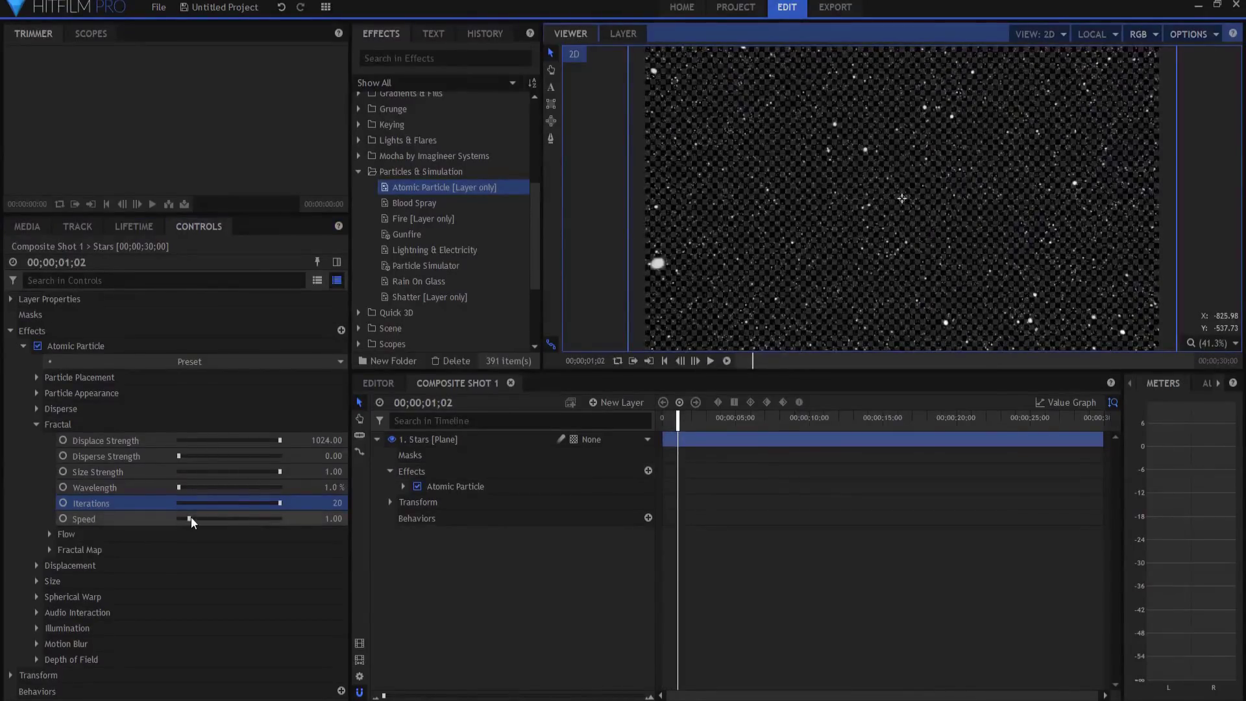
pyautogui.moveTo(192, 518); pyautogui.dragTo(149, 519)
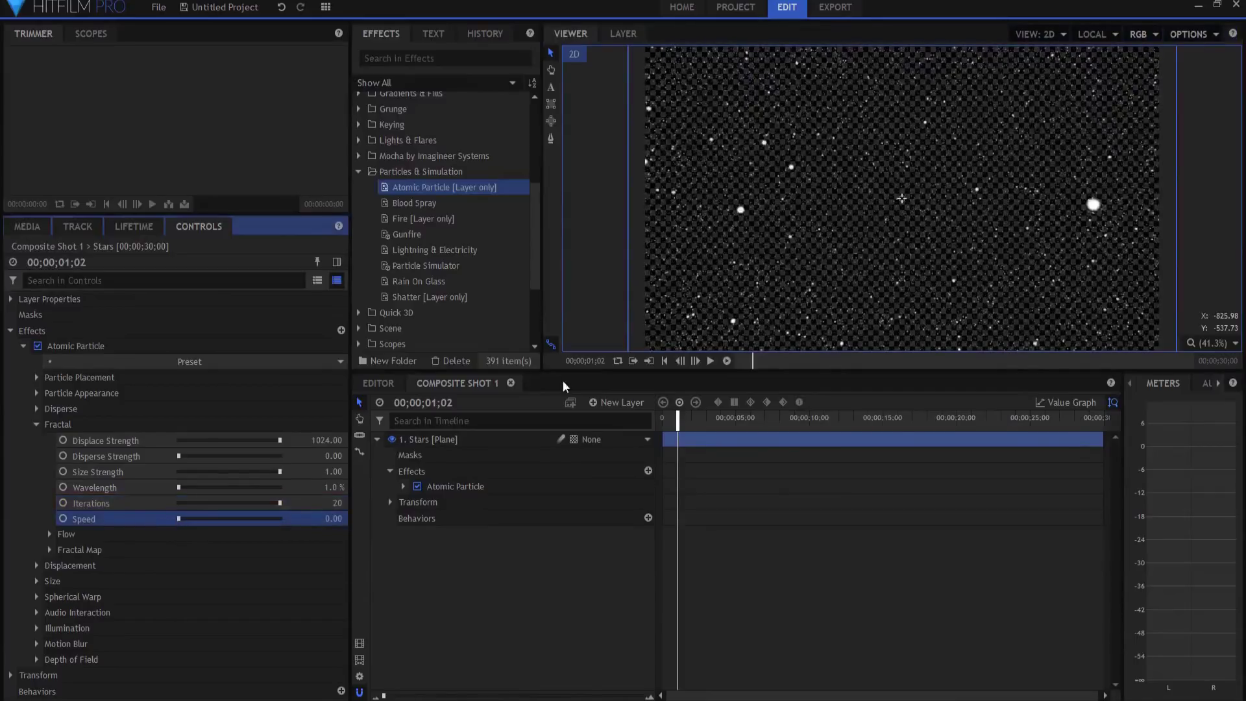
pyautogui.click(712, 361)
pyautogui.press('space')
pyautogui.click(664, 362)
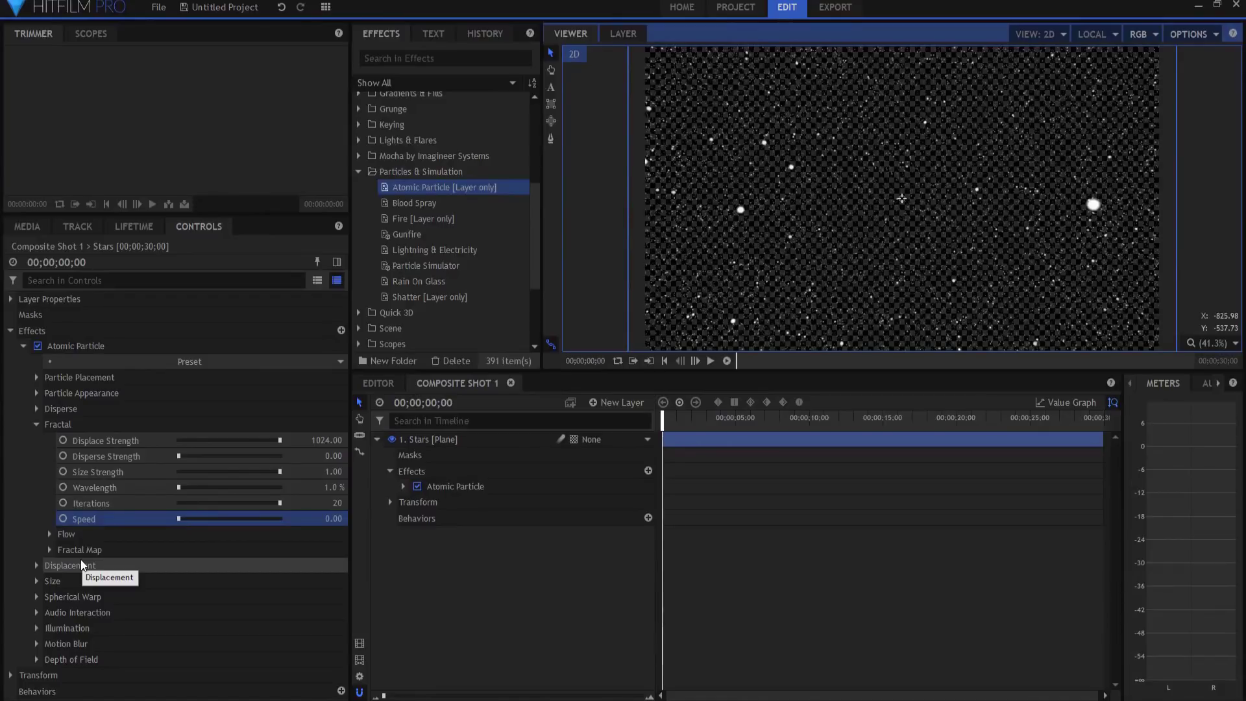
# Step: Set Size Random and Opacity Random to 1 in the Particle Appearance settings
pyautogui.click(37, 393)
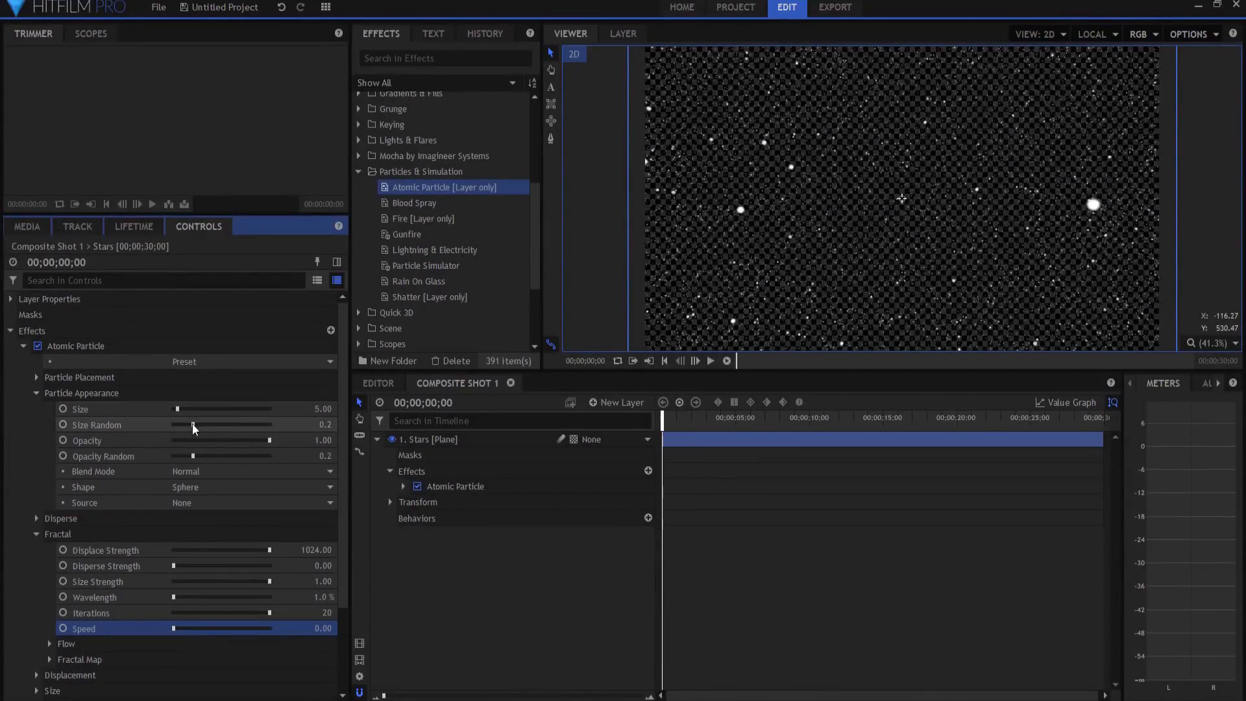
pyautogui.moveTo(193, 426); pyautogui.dragTo(285, 426)
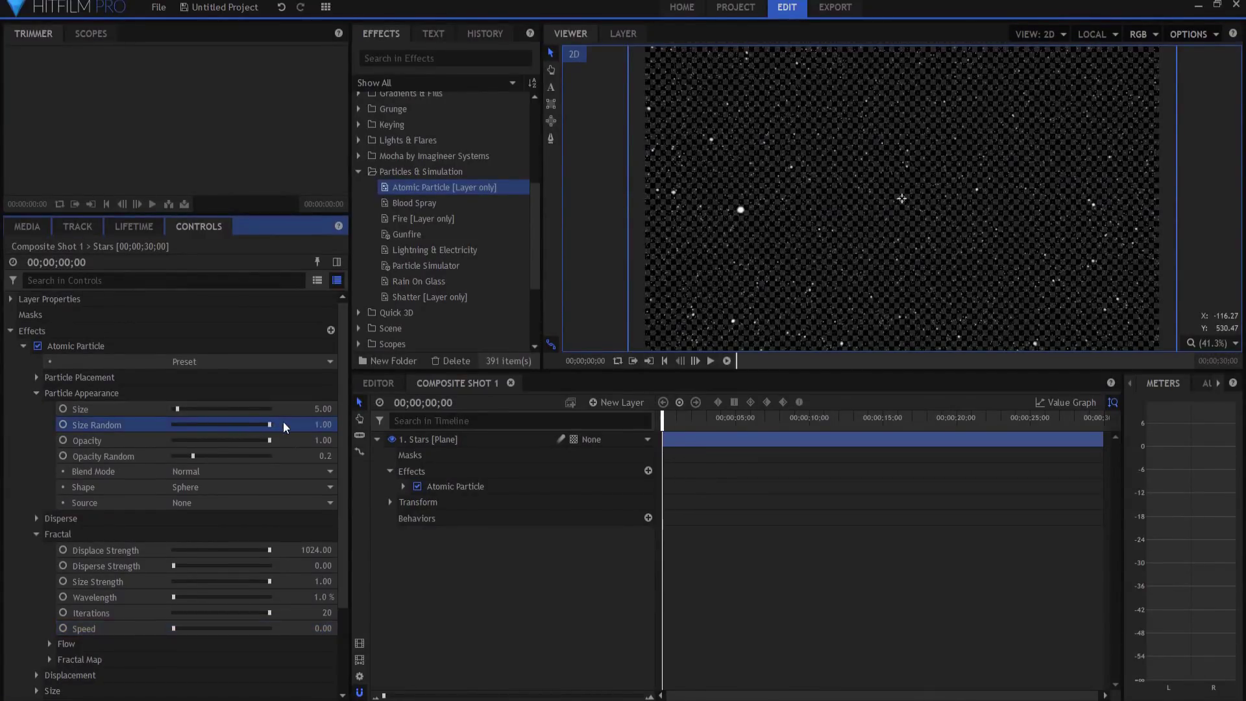
pyautogui.moveTo(192, 457); pyautogui.dragTo(286, 463)
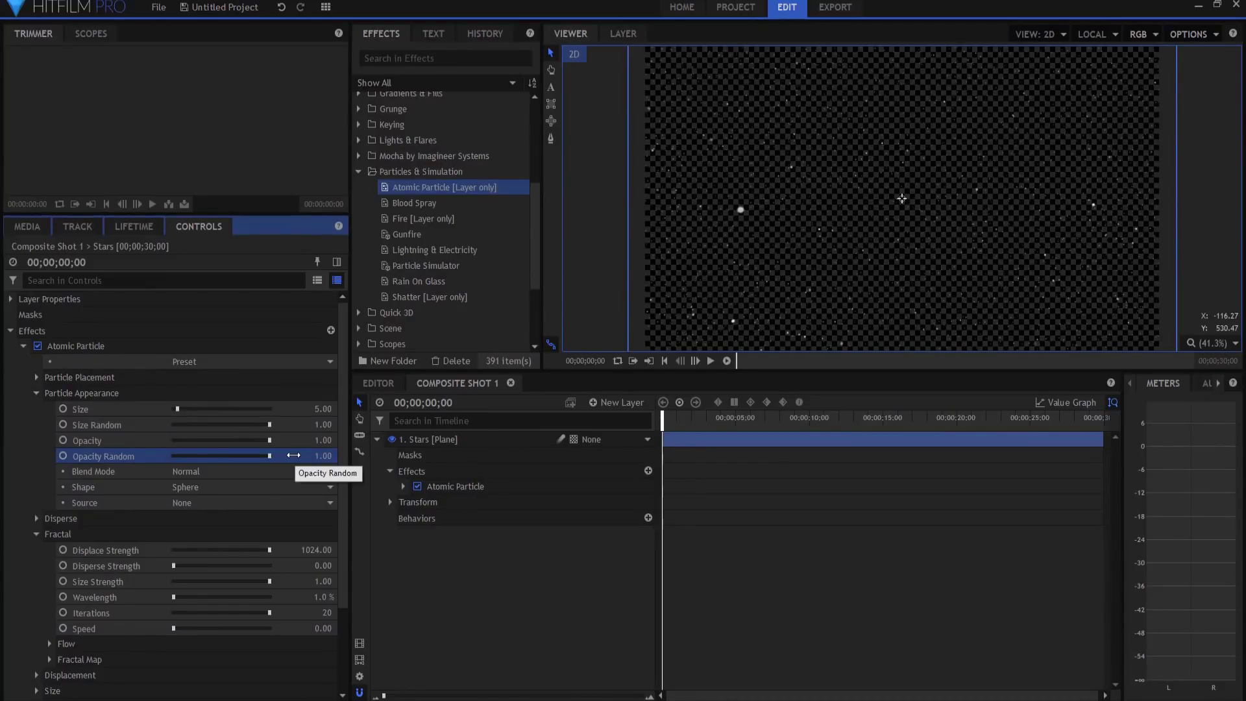
# Step: Set the Number of Particles to 300 in both X and Y under Particle Placement
pyautogui.click(37, 377)
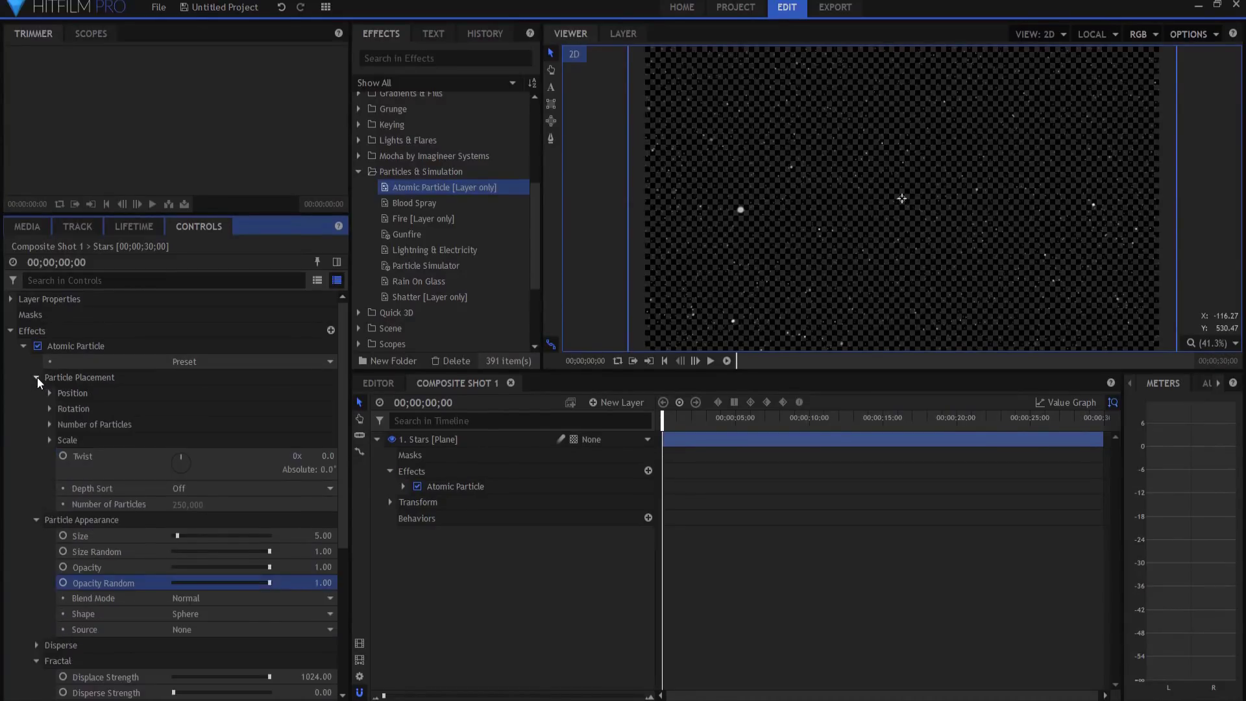
pyautogui.click(50, 425)
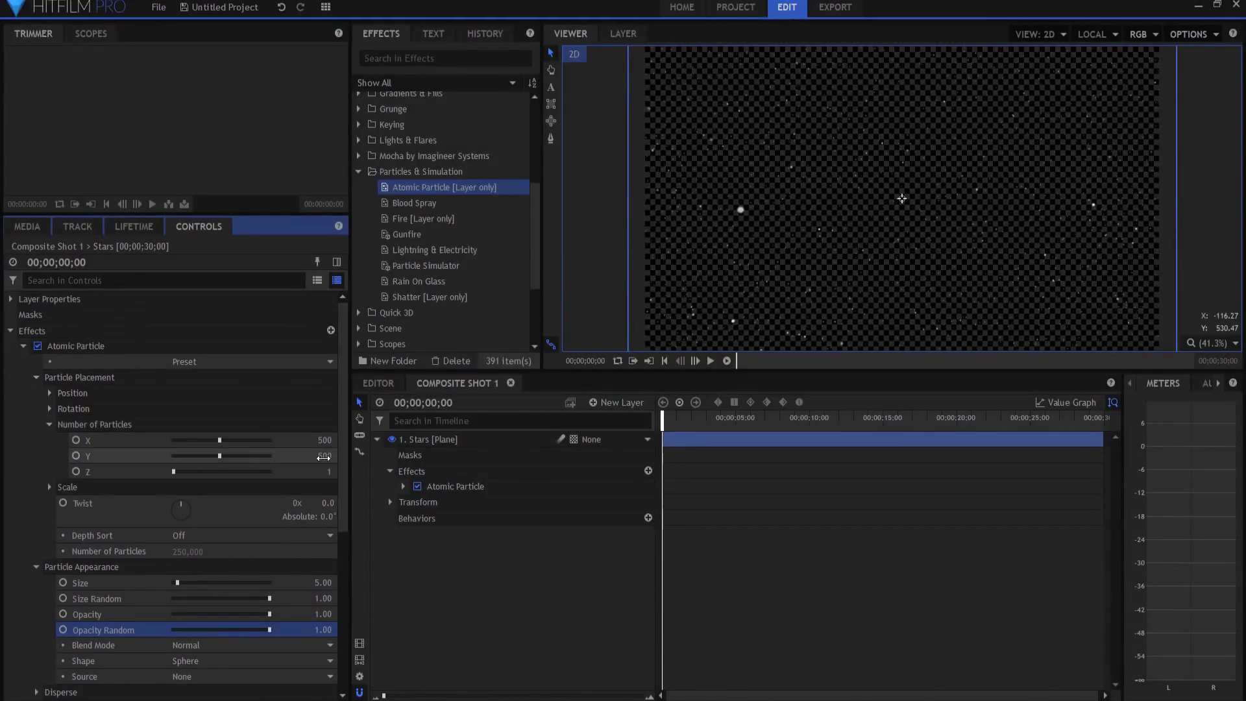
pyautogui.click(324, 440)
pyautogui.write('3')
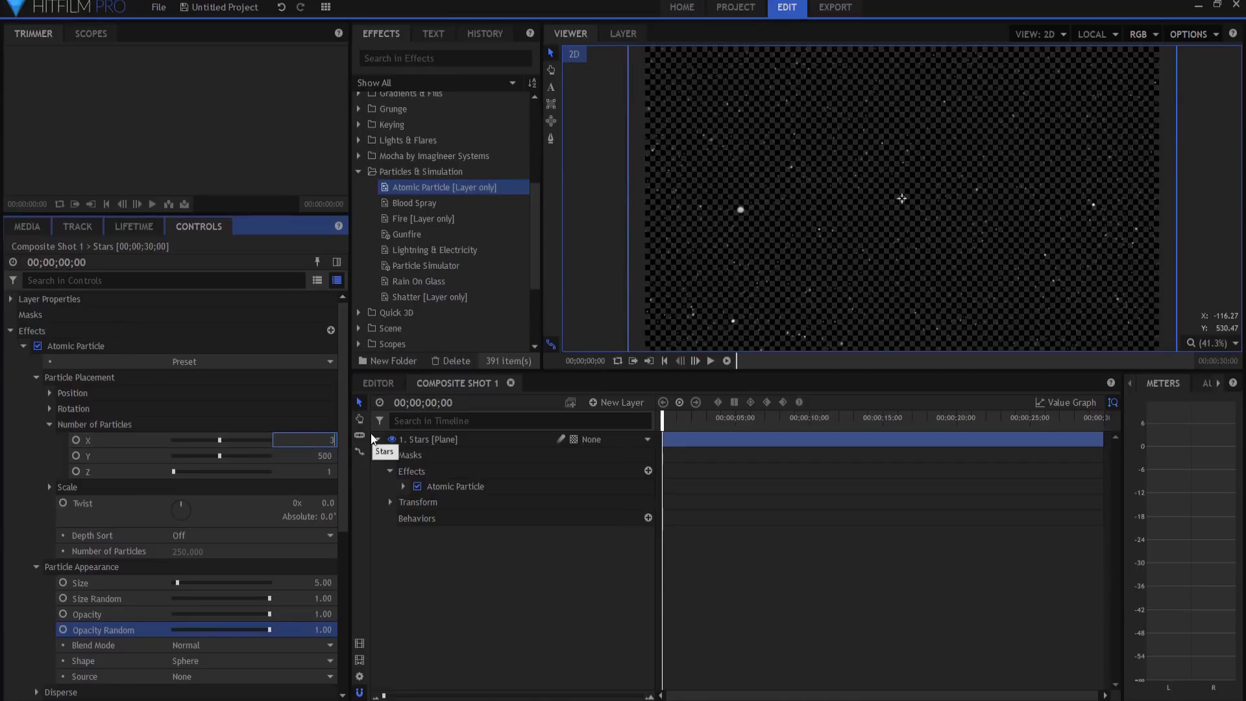
pyautogui.write('00')
pyautogui.press('Tab')
pyautogui.write('300')
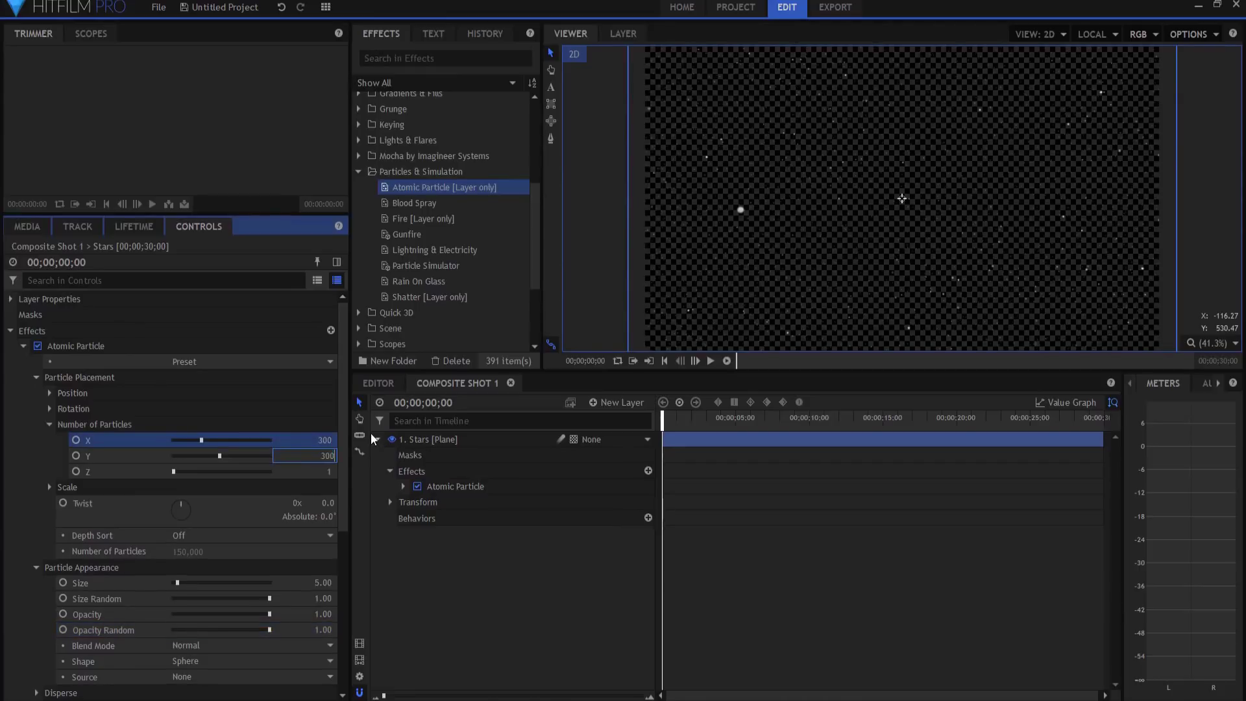
pyautogui.press('Return')
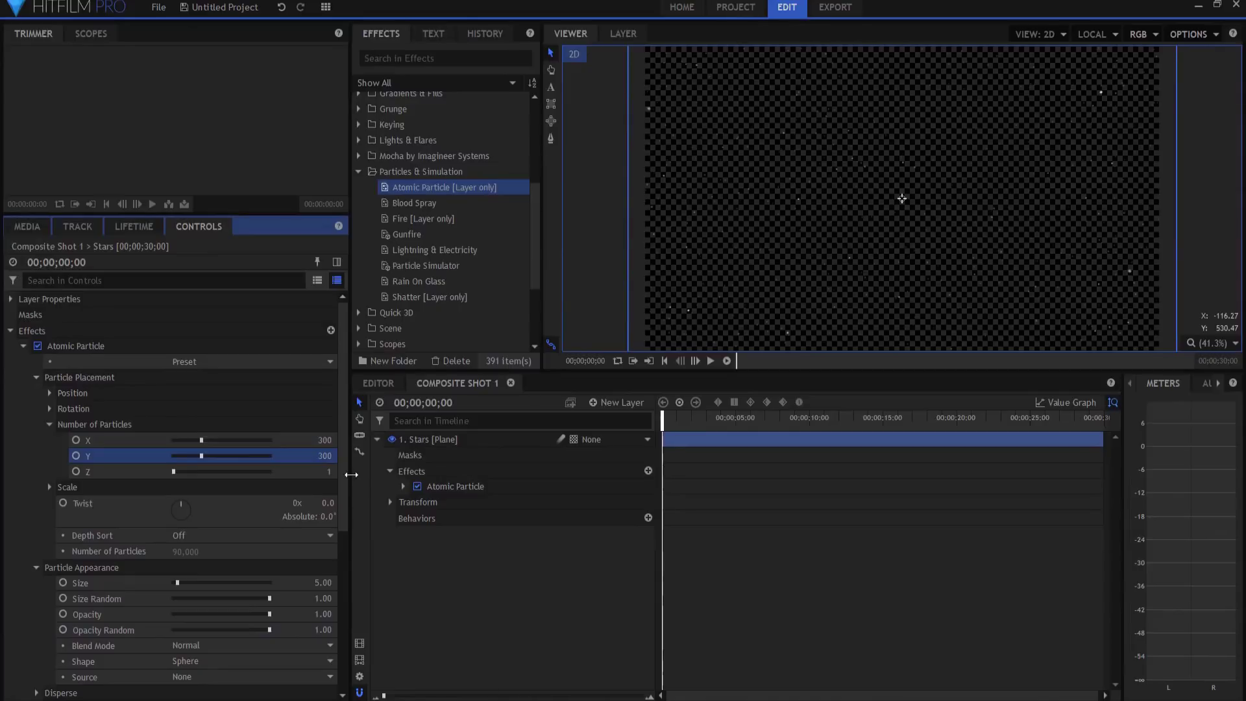
# Step: Add a camera layer to the composite shot and expand its transform properties
pyautogui.click(376, 439)
pyautogui.click(616, 402)
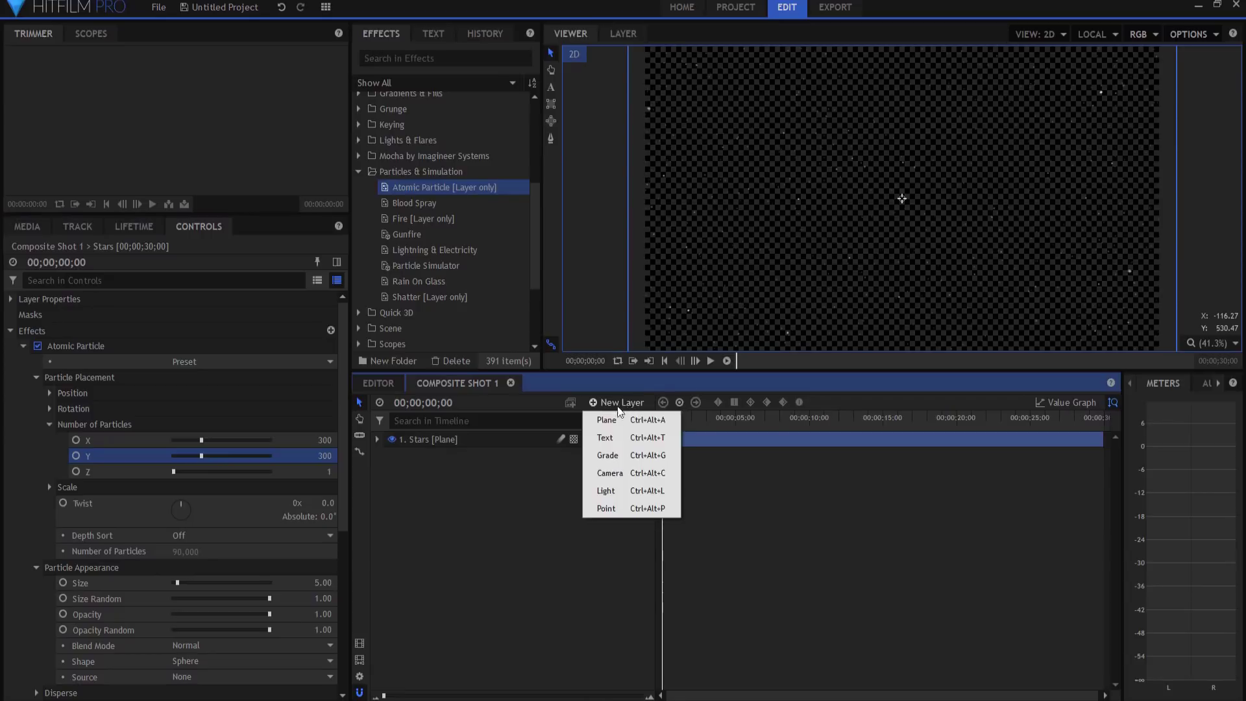
pyautogui.click(610, 472)
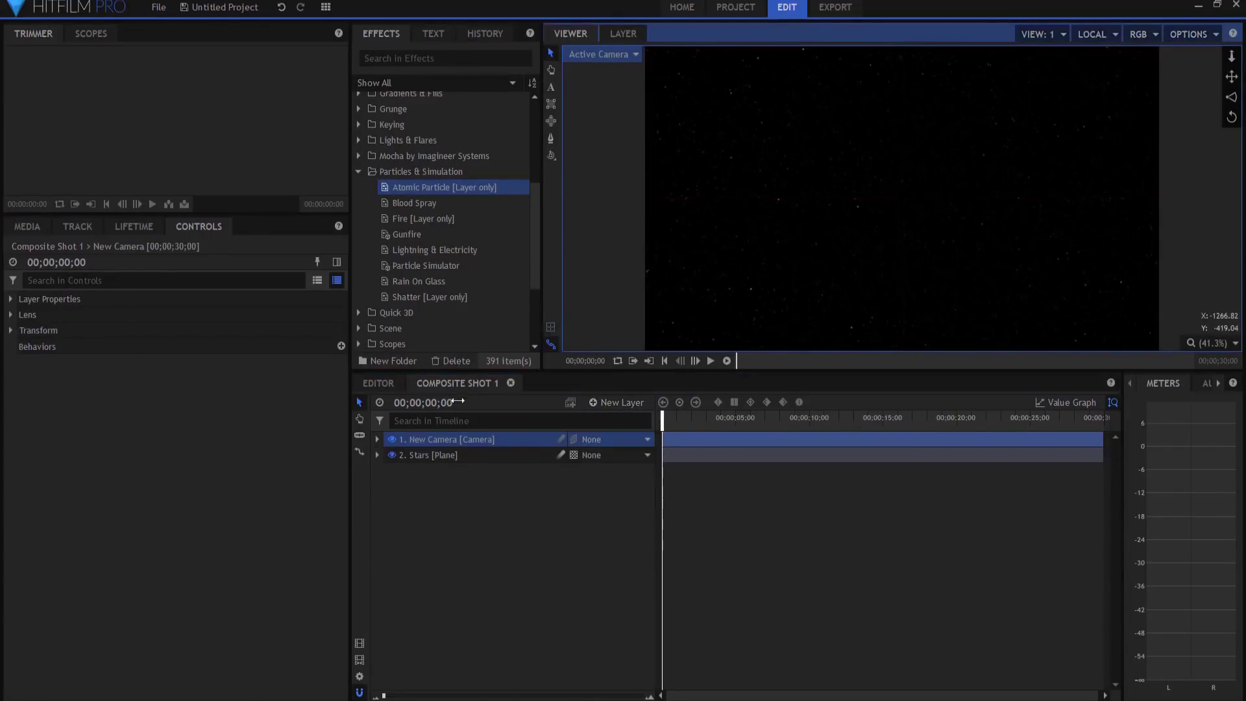
pyautogui.click(376, 439)
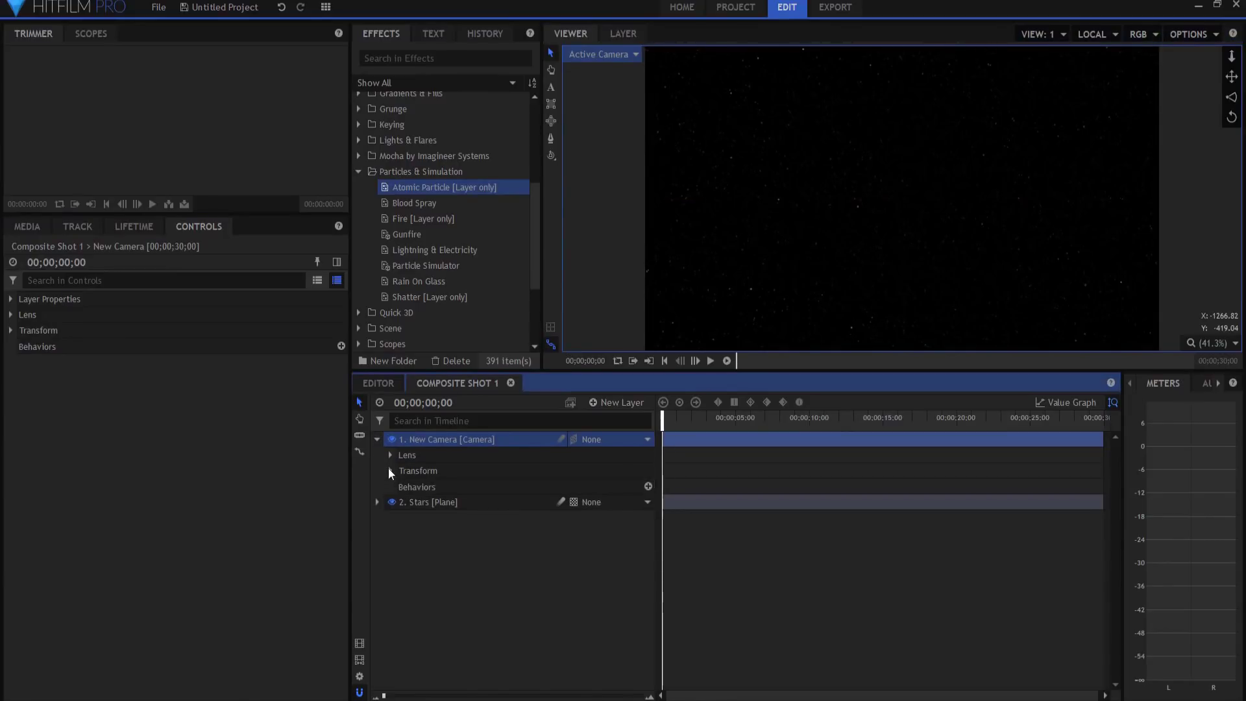
pyautogui.click(390, 470)
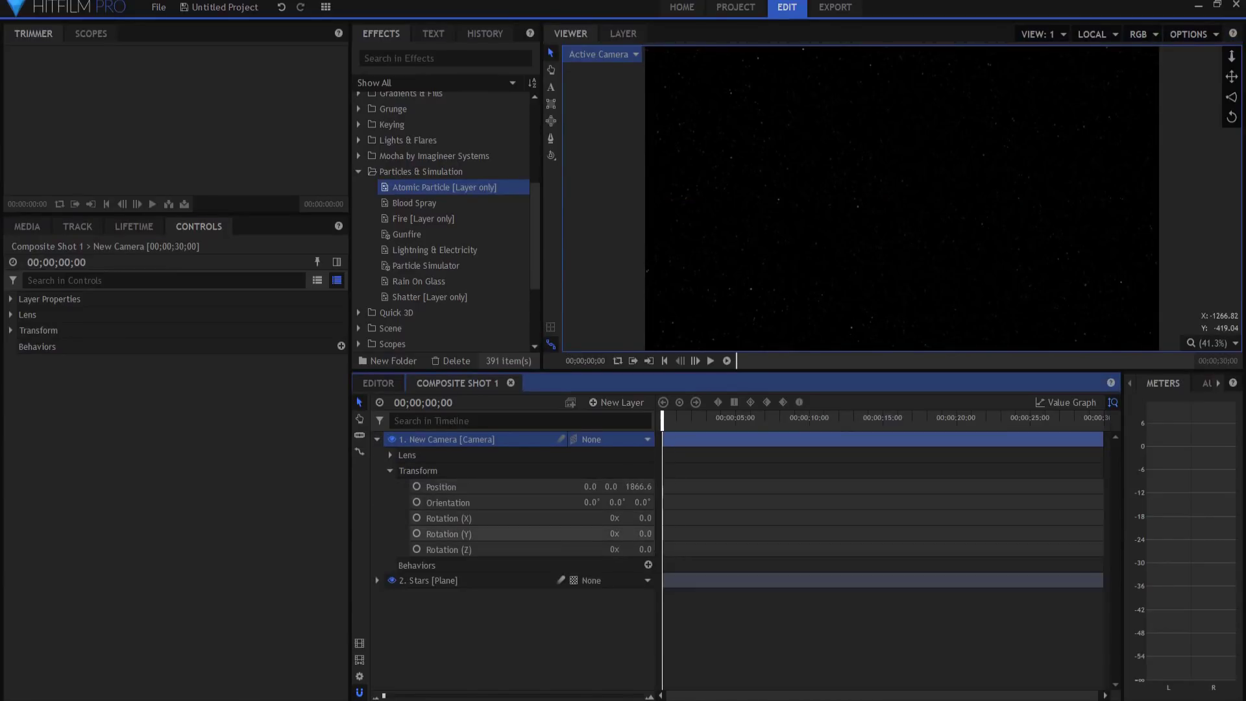
# Step: Try rotating the camera 90 degrees around Y, and set the Y rotation back to 0
pyautogui.click(644, 533)
pyautogui.write('90')
pyautogui.press('Return')
pyautogui.click(644, 534)
pyautogui.write('0')
pyautogui.press('Return')
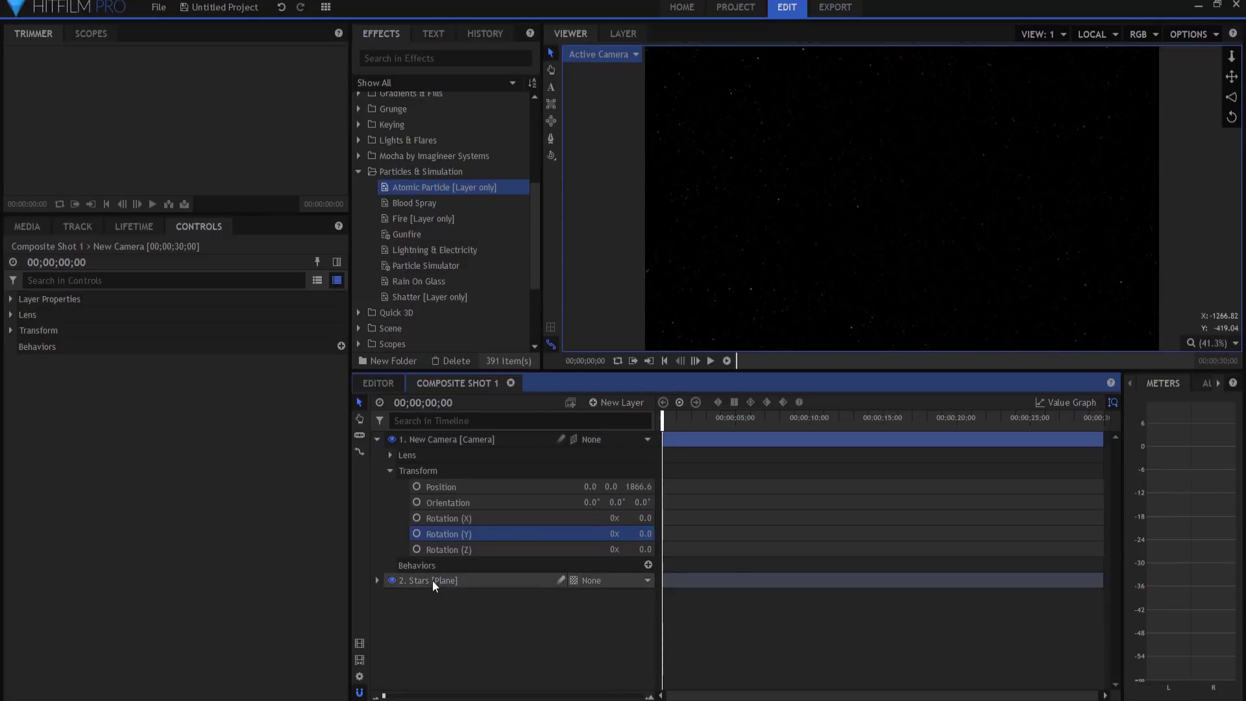
# Step: Set the camera's Z position to 0
pyautogui.click(639, 487)
pyautogui.write('0')
pyautogui.press('Return')
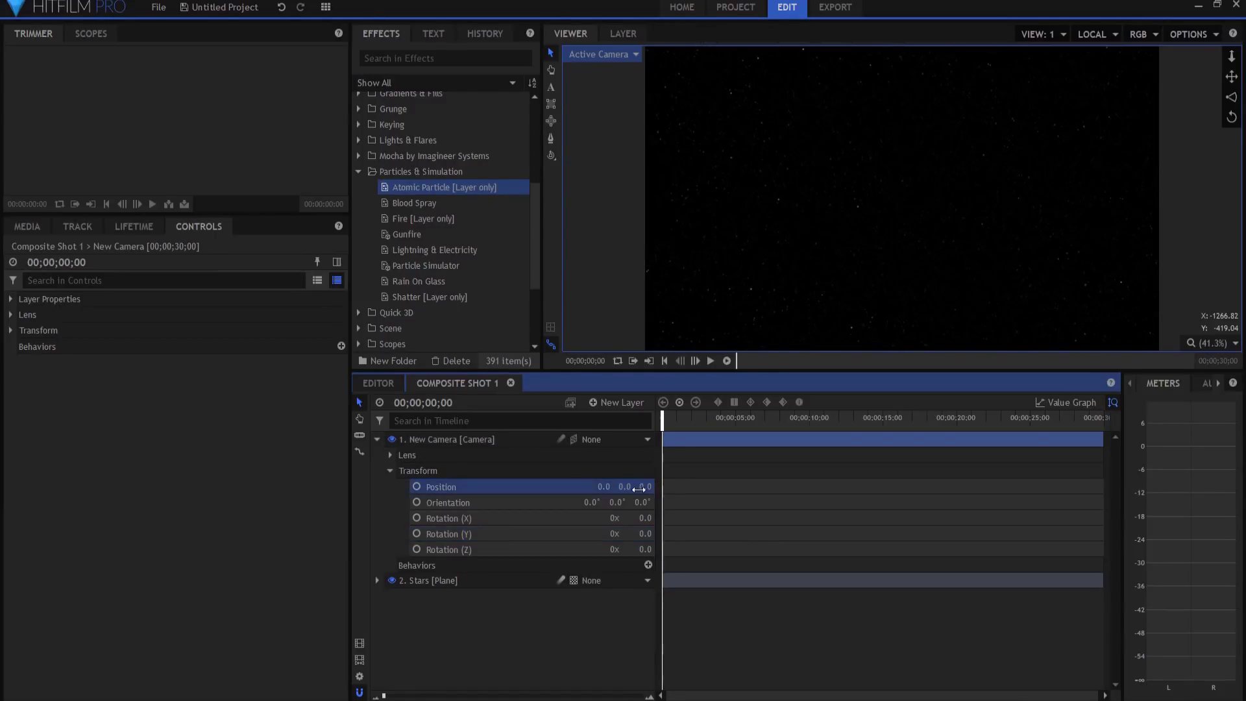
# Step: Apply the 360° Viewer effect from the 360° Video effects to the Stars plane
pyautogui.click(376, 439)
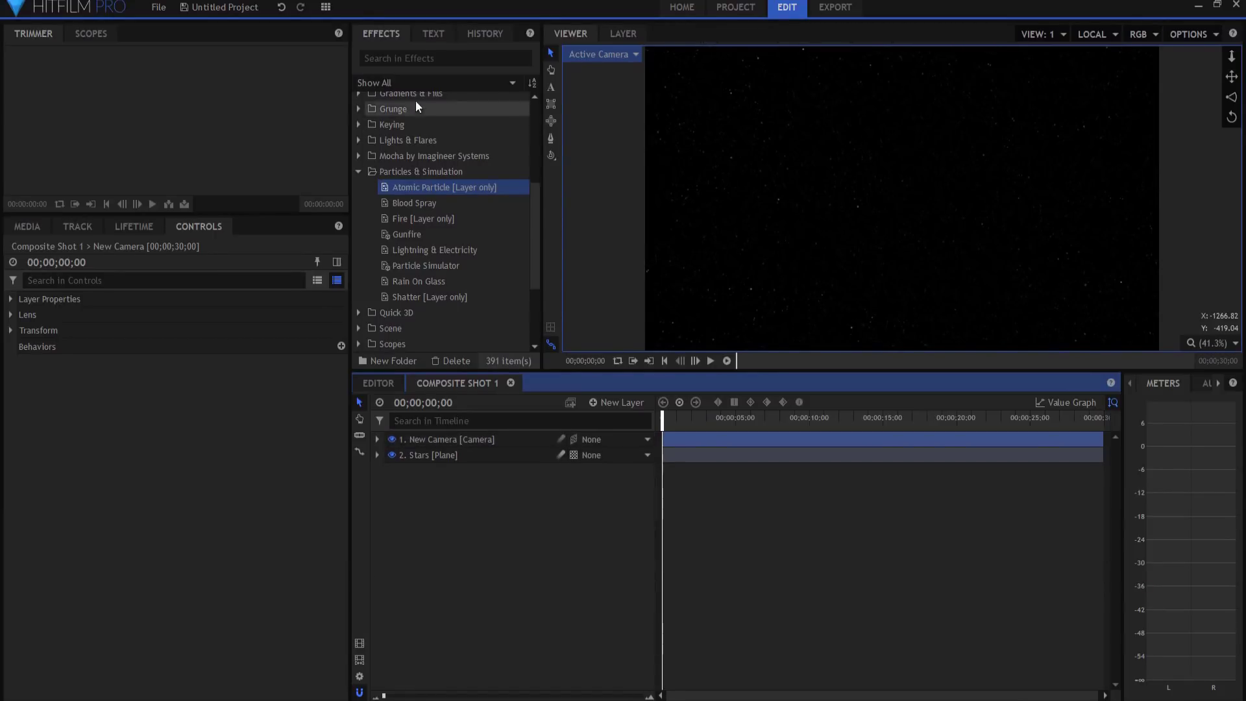
pyautogui.scroll(5, 386, 163)
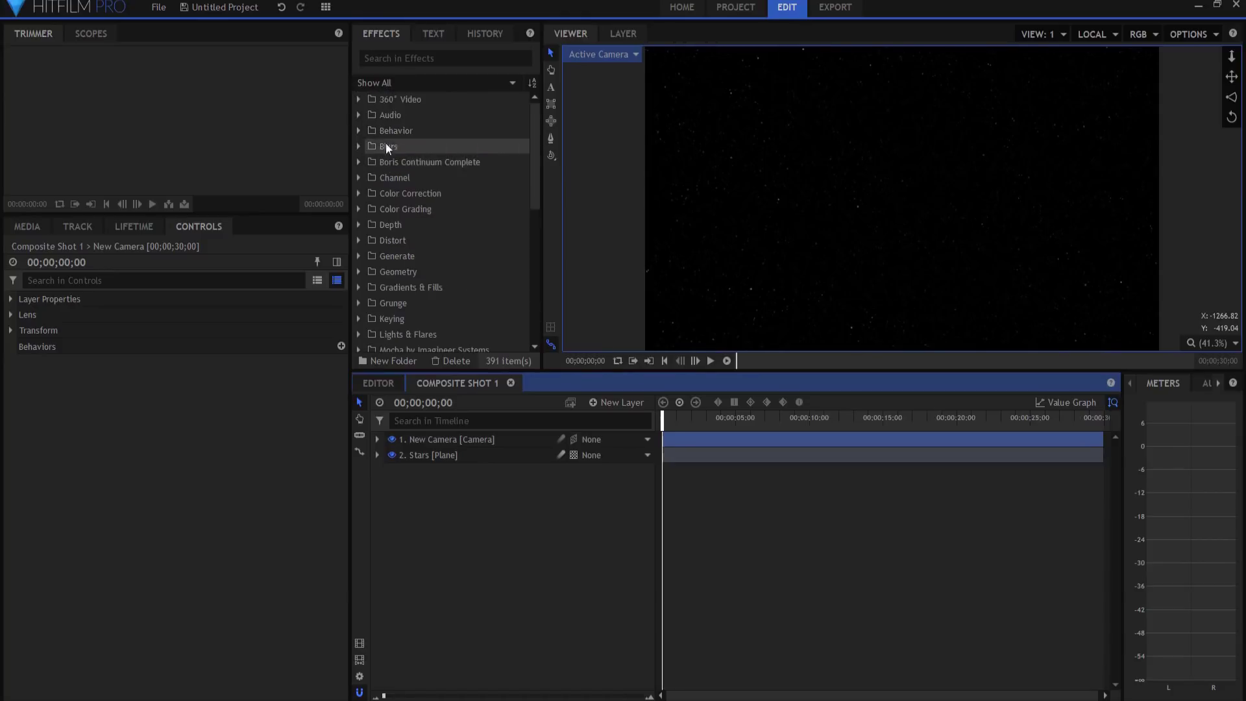
pyautogui.click(358, 99)
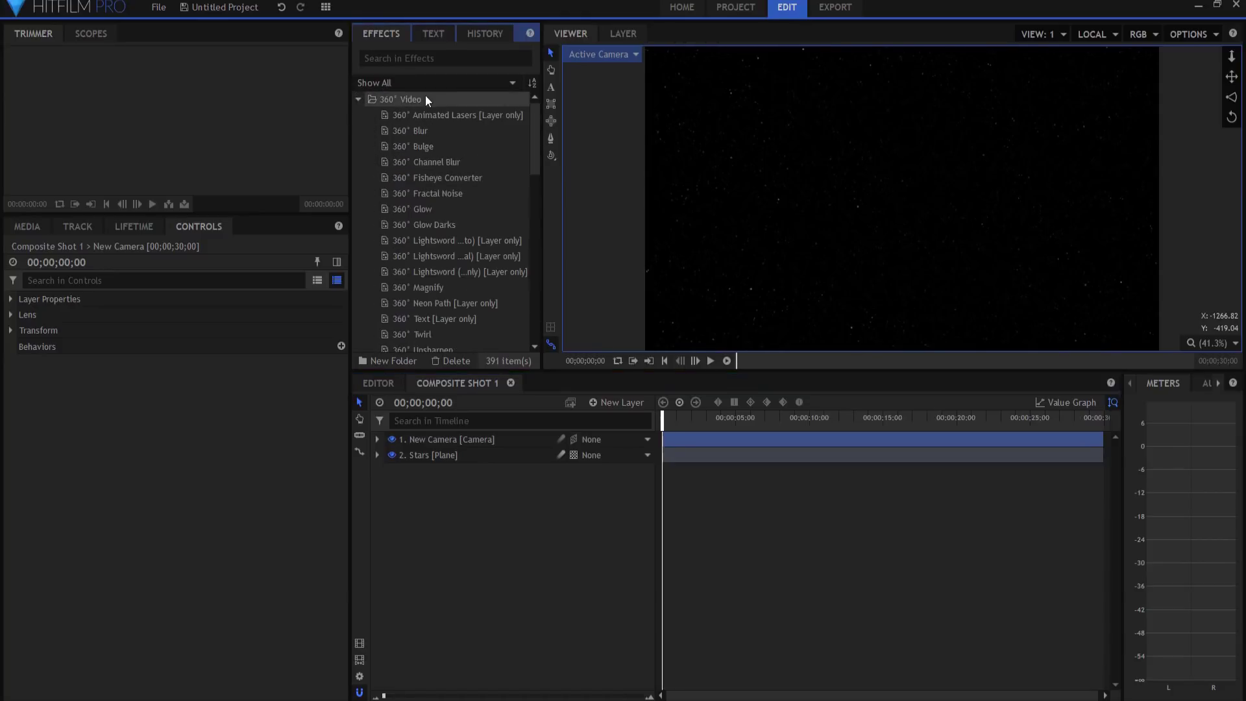
pyautogui.scroll(-2, 421, 176)
pyautogui.scroll(-1, 421, 182)
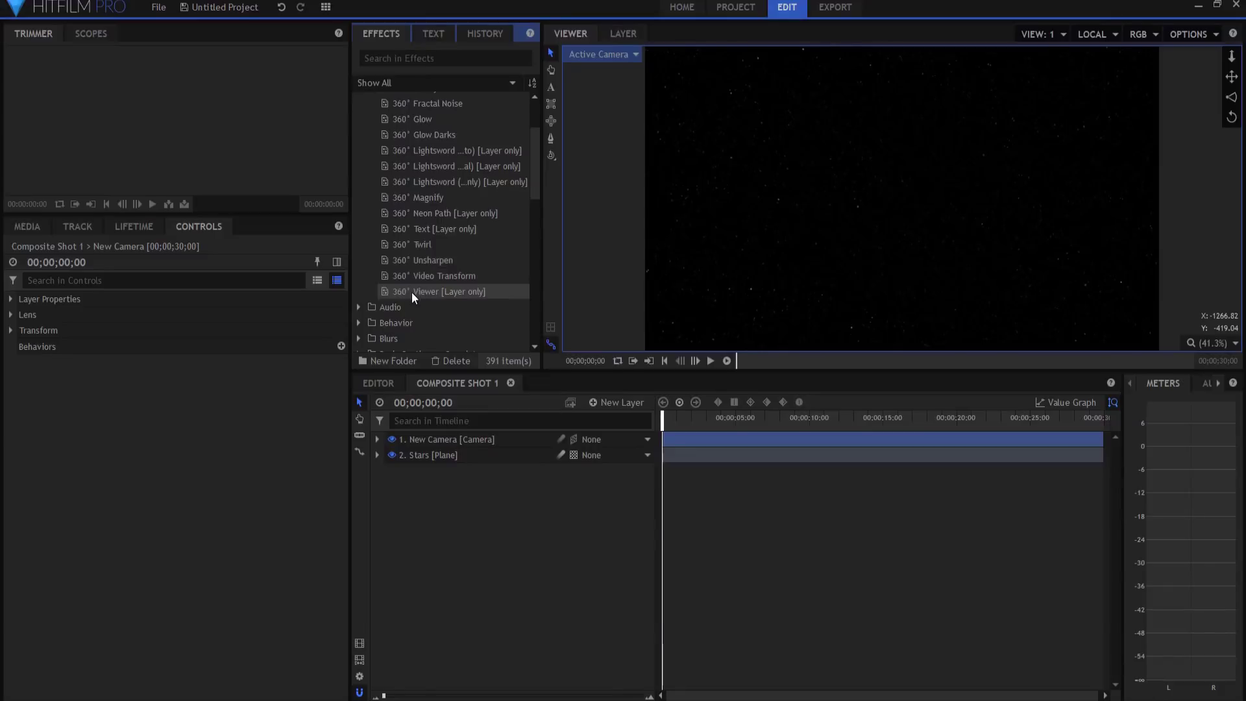
pyautogui.moveTo(419, 289); pyautogui.dragTo(422, 453)
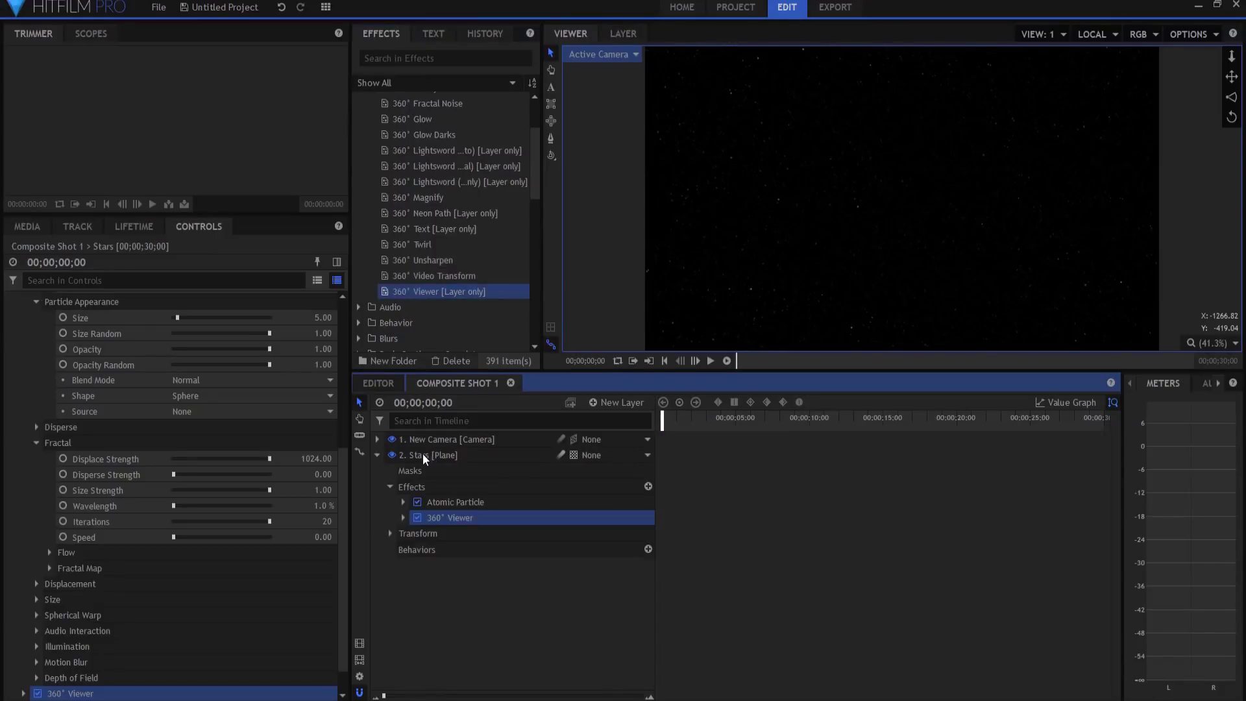
# Step: Set the Scale of the Stars plane's 360° Viewer effect to 50%
pyautogui.click(402, 517)
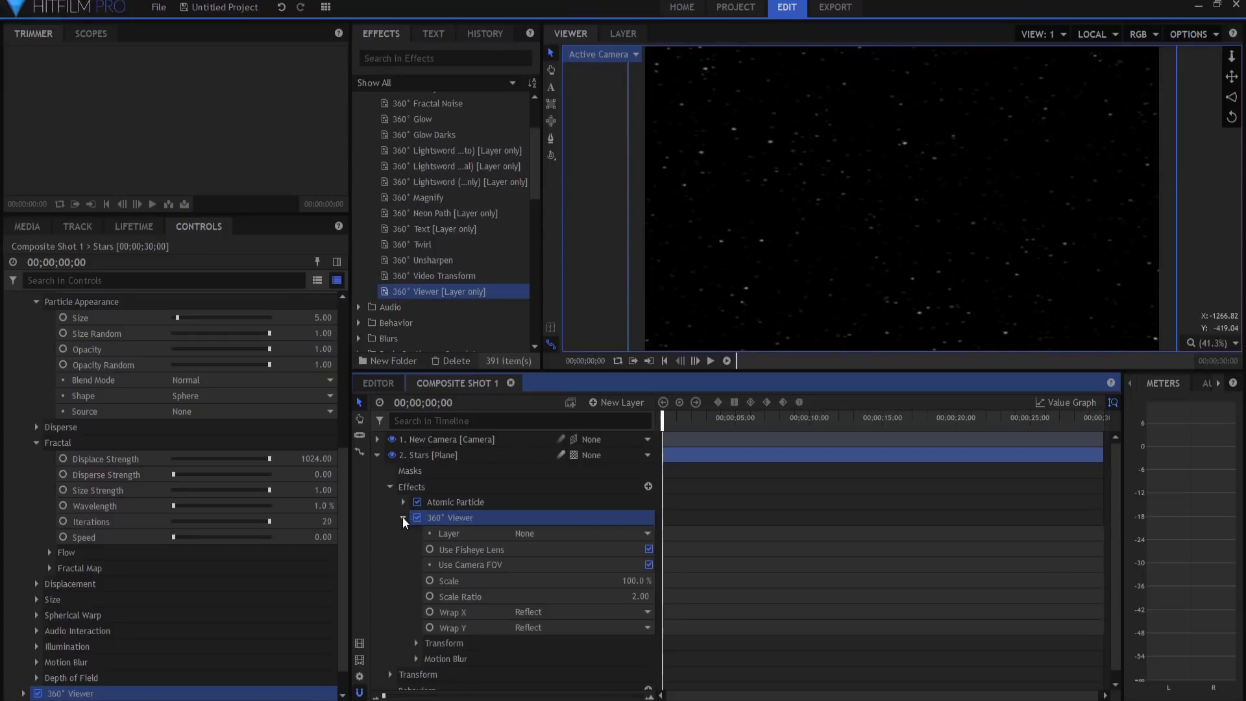
pyautogui.click(639, 581)
pyautogui.write('50')
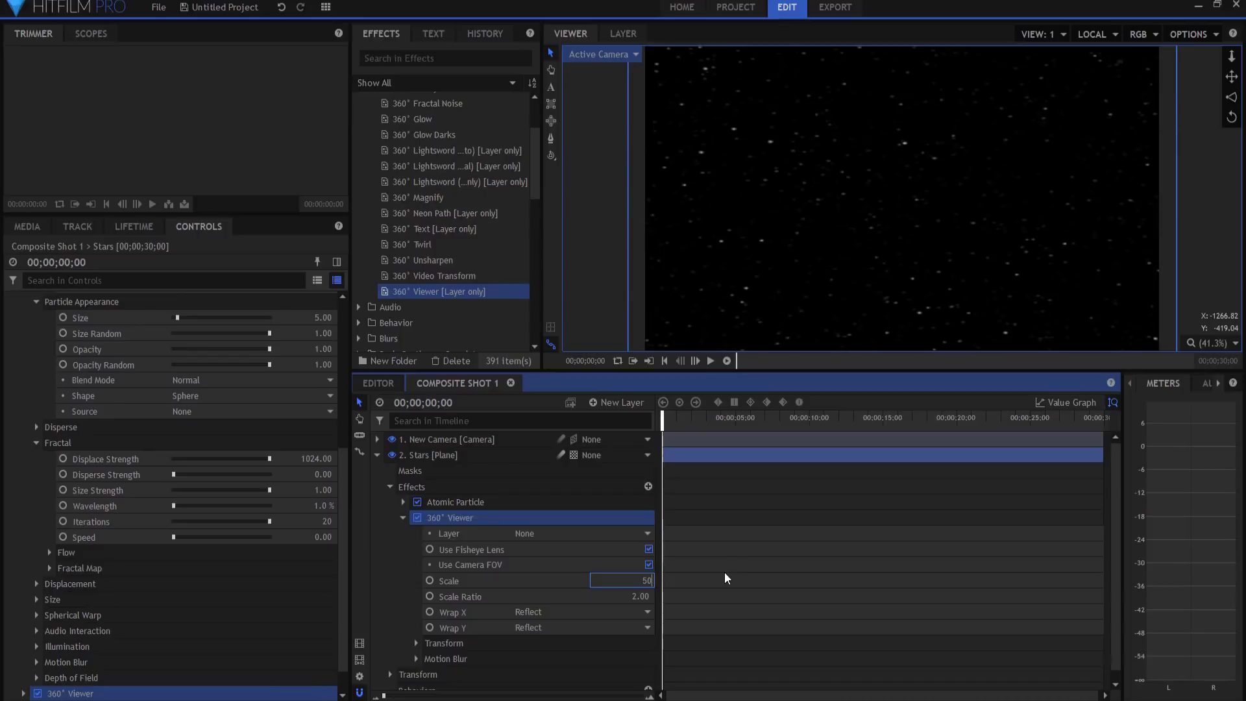
pyautogui.press('Return')
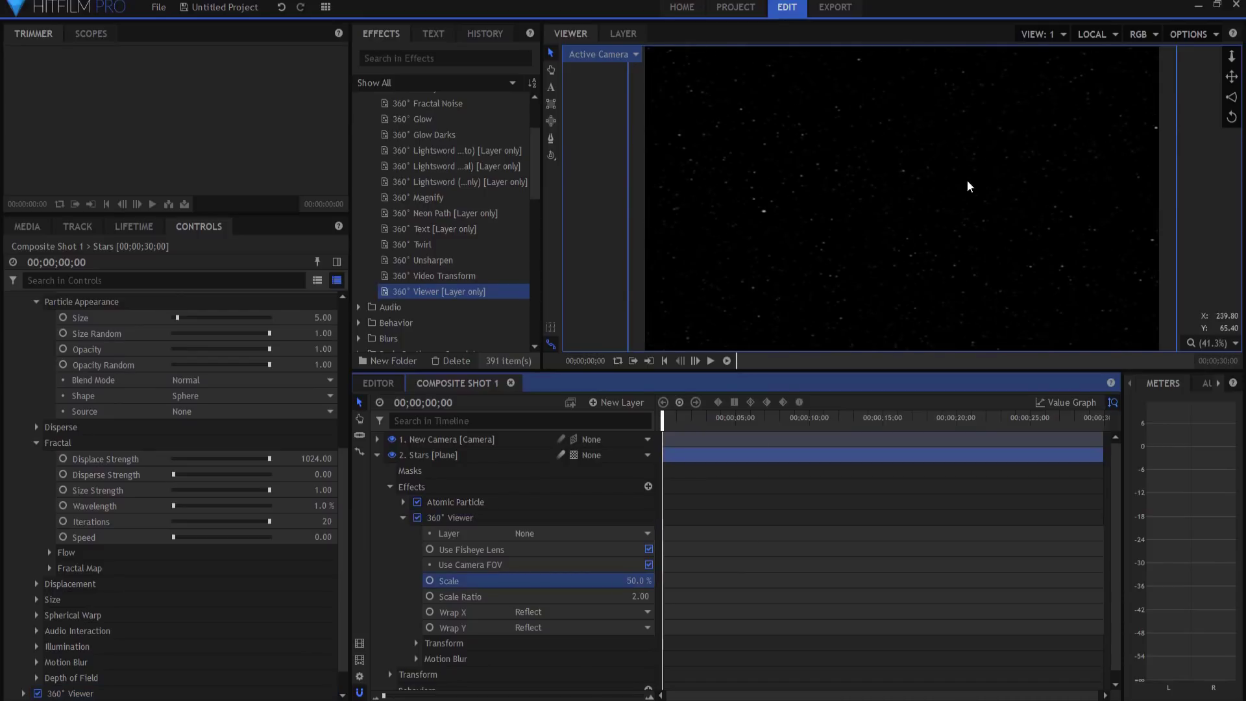
pyautogui.click(377, 456)
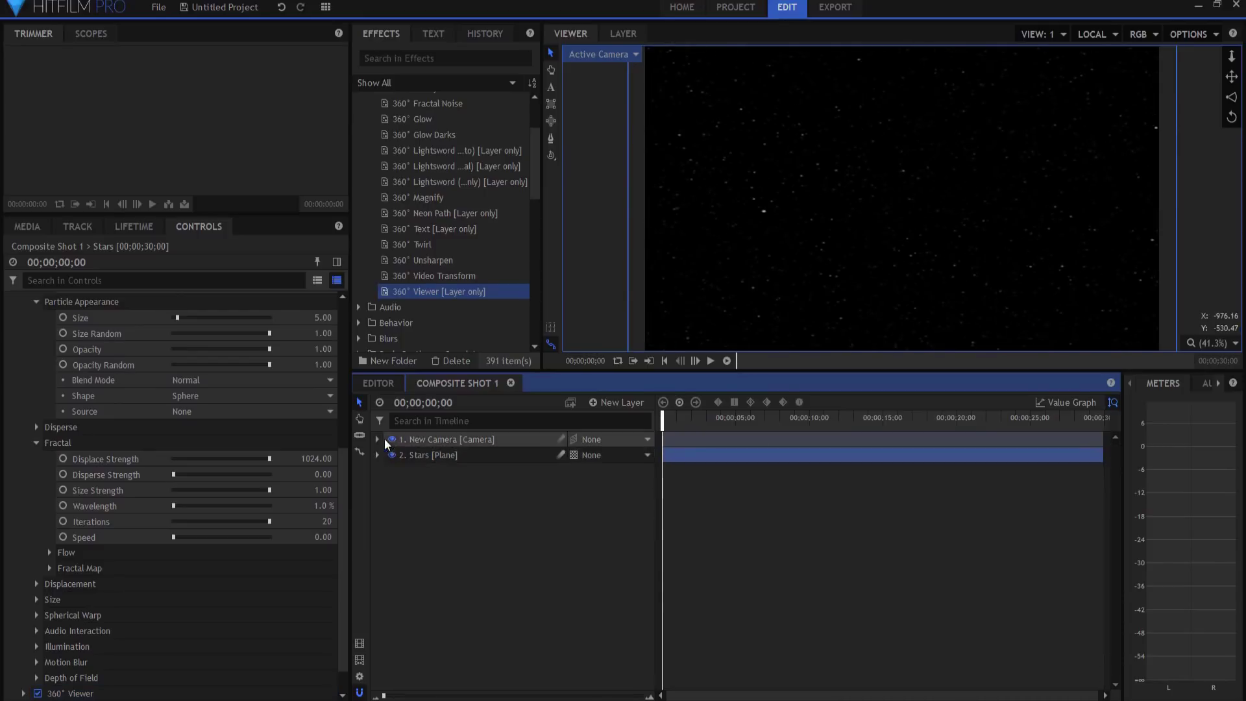
# Step: Try rotating the camera around its Y, X and Z axes in turn, setting each rotation back to 0
pyautogui.click(377, 439)
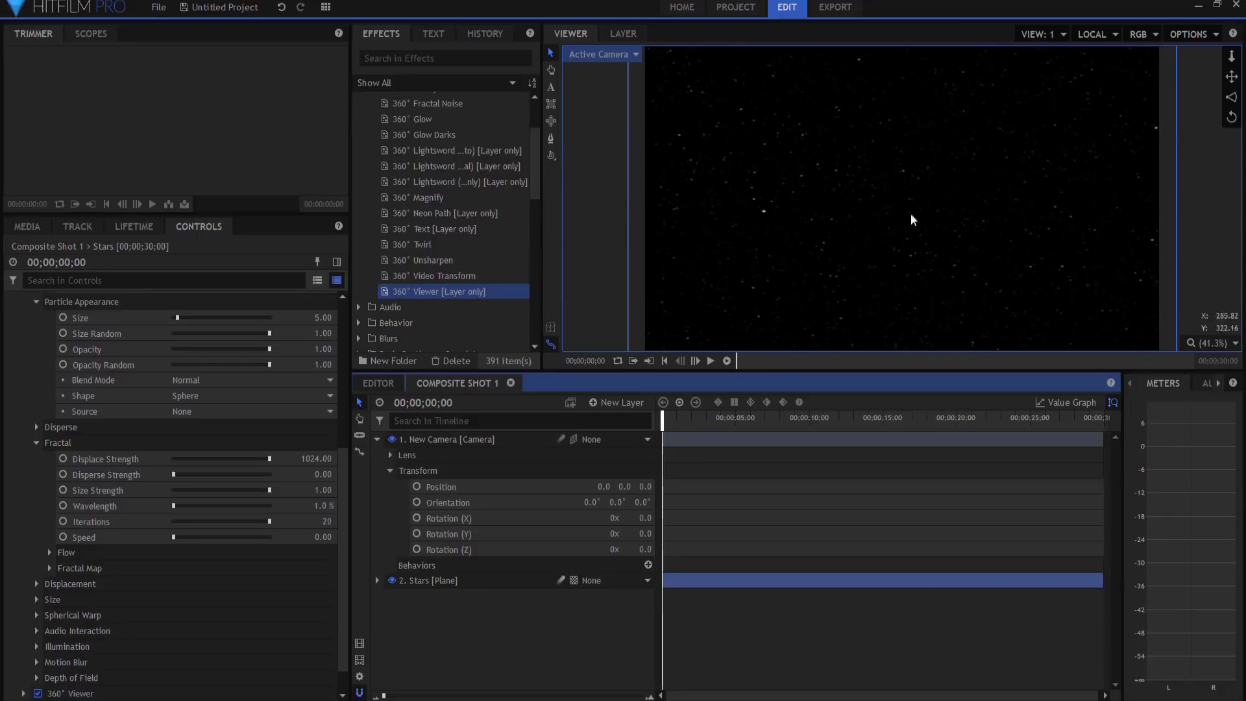
pyautogui.moveTo(643, 533); pyautogui.dragTo(652, 533)
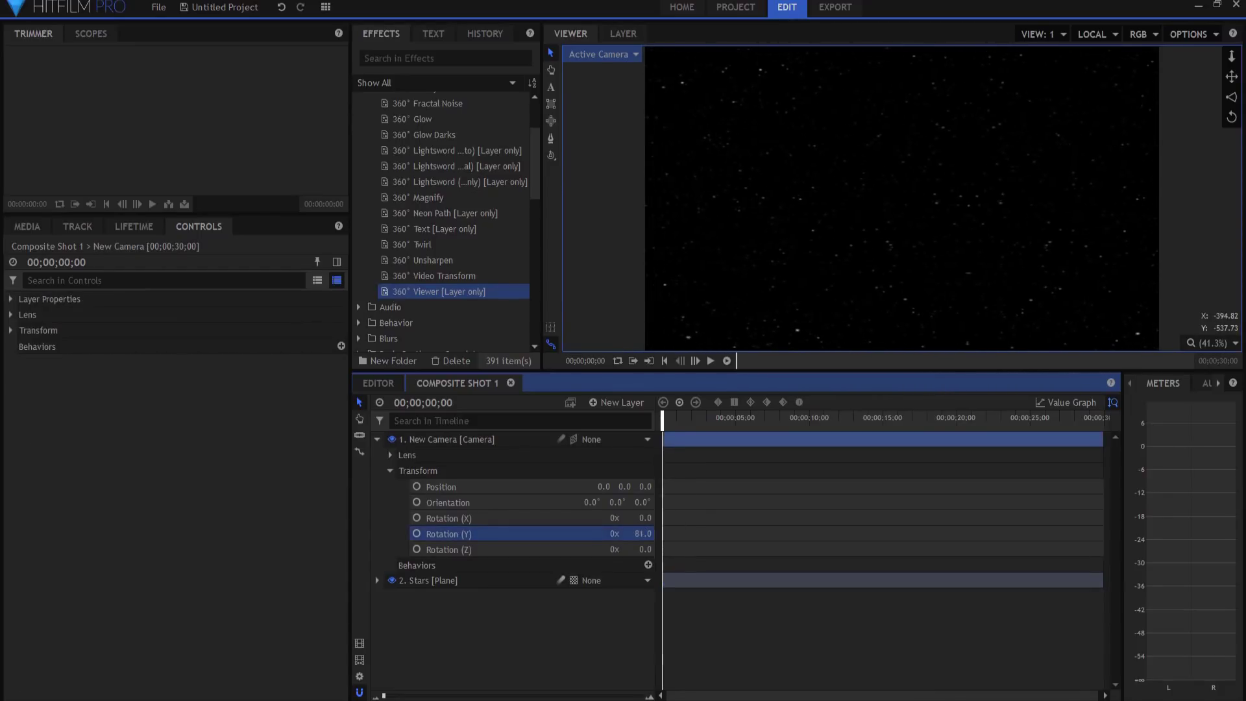
pyautogui.moveTo(643, 533); pyautogui.dragTo(649, 517)
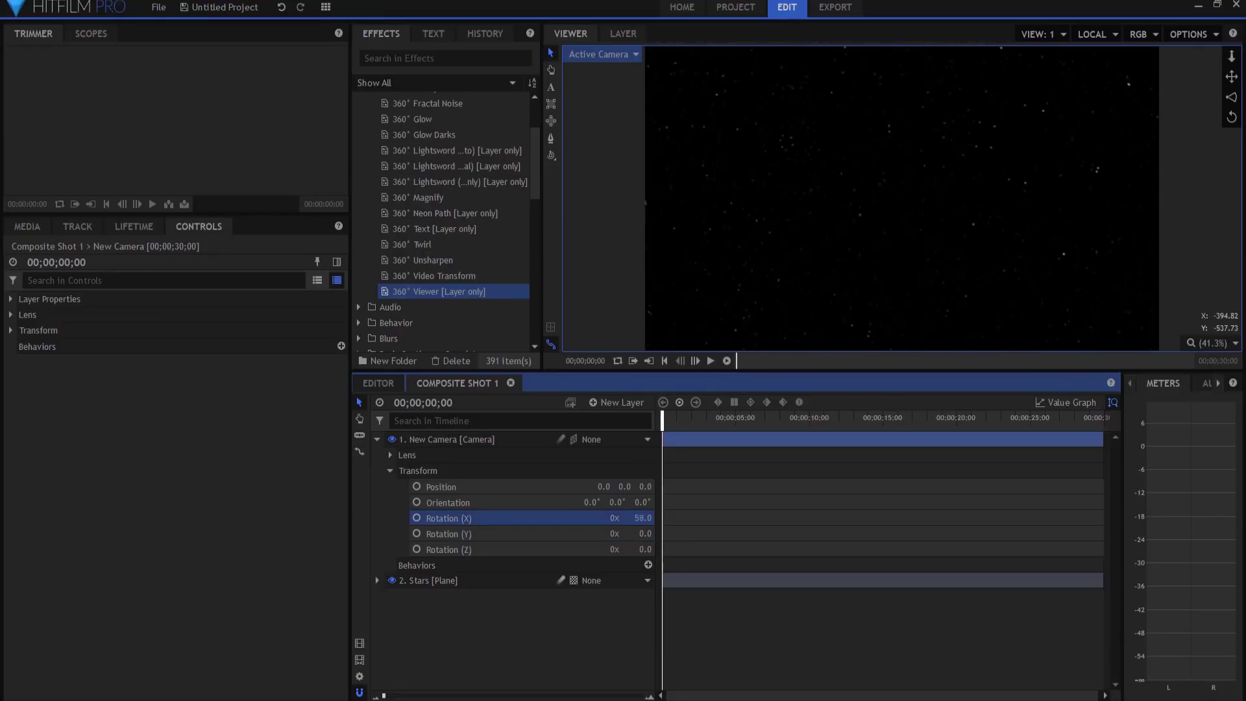
pyautogui.moveTo(646, 518); pyautogui.dragTo(645, 549)
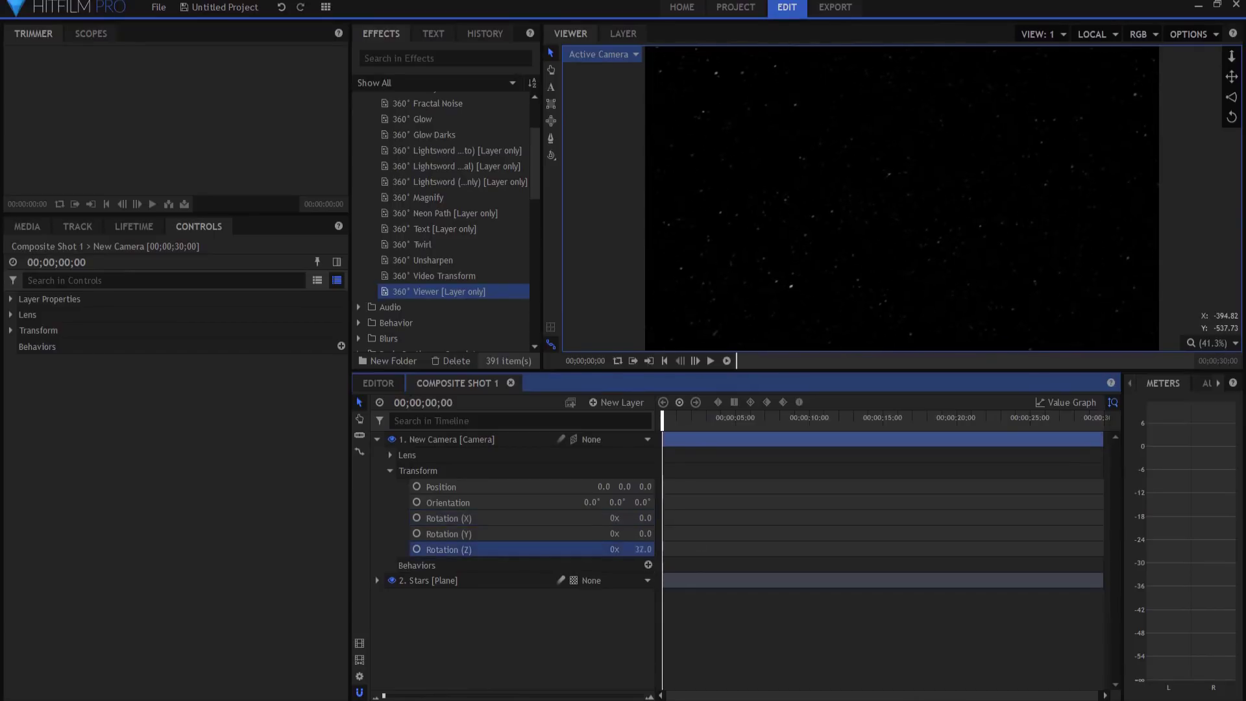
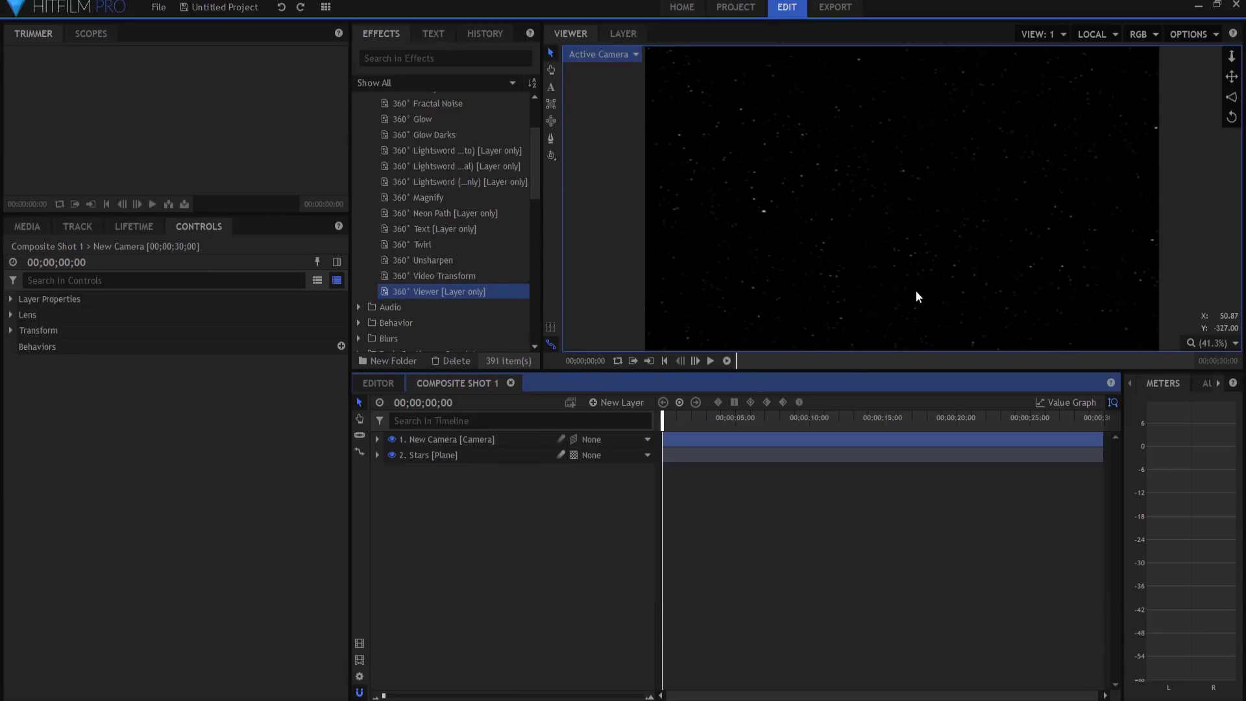
# Step: Add a point layer to the composite shot and make it a 3D point
pyautogui.click(622, 402)
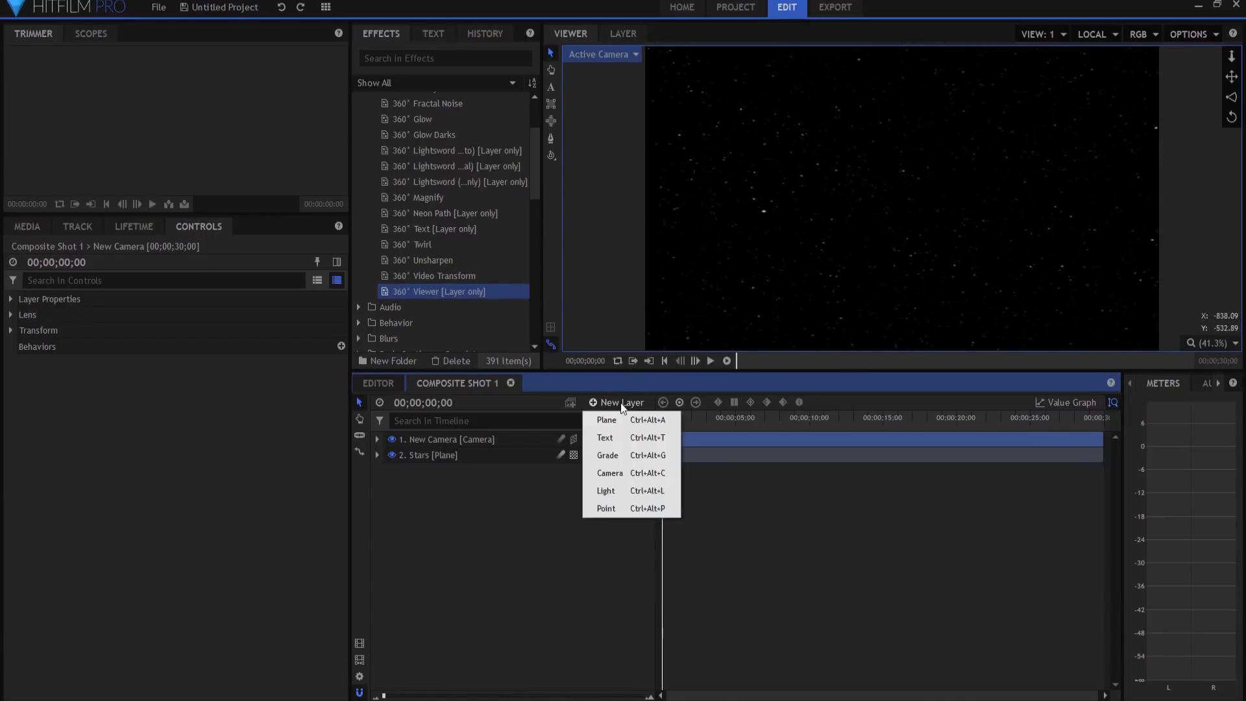
pyautogui.click(605, 509)
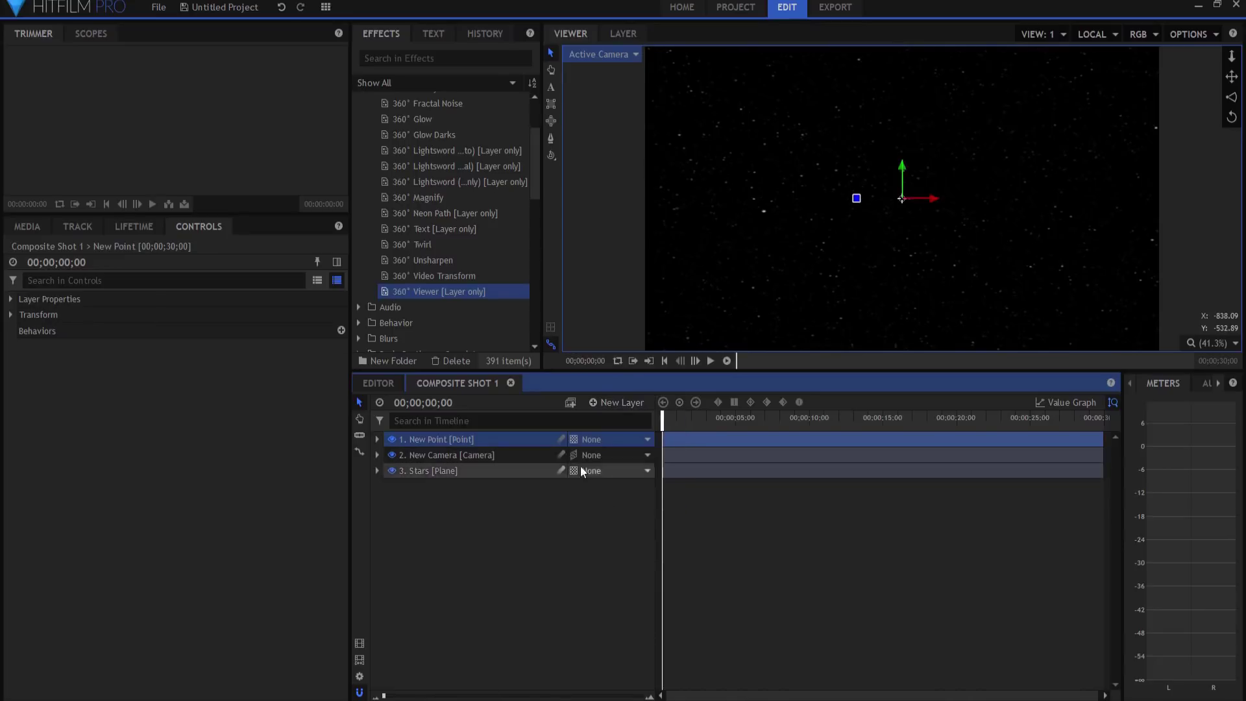
pyautogui.click(573, 439)
pyautogui.click(584, 471)
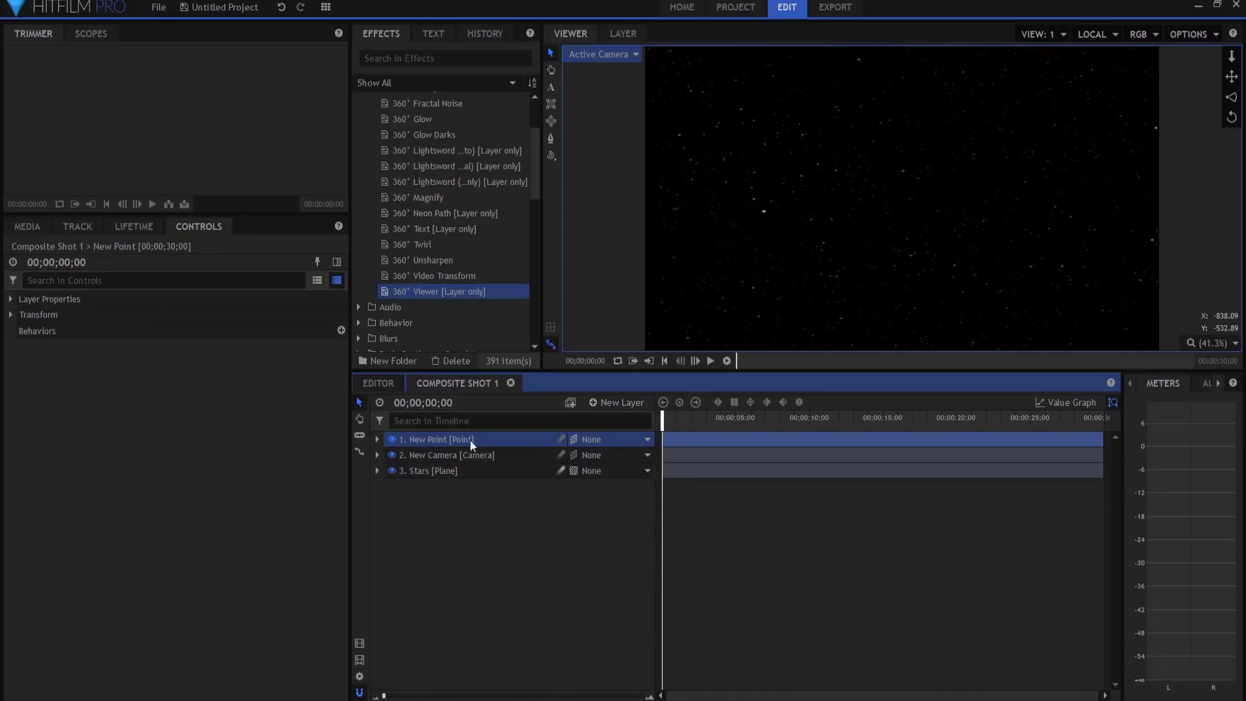
# Step: Rename the new point layer as "Tilt - X"
pyautogui.doubleClick(426, 440)
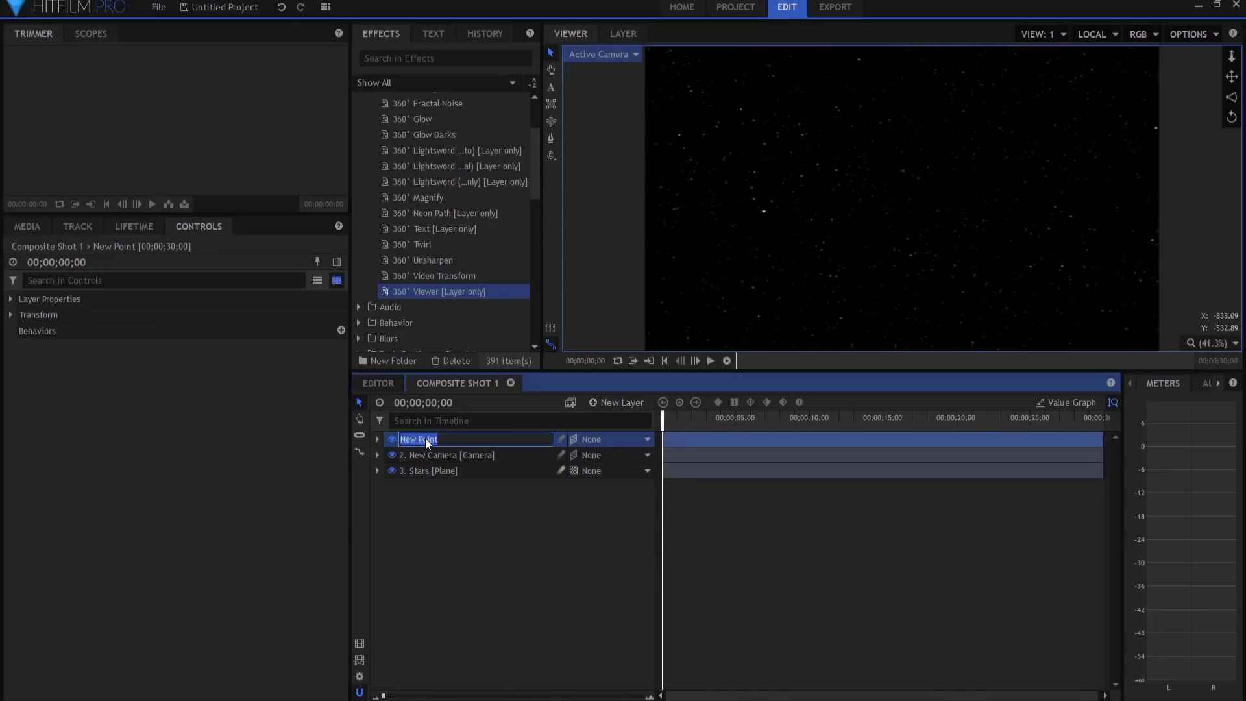
pyautogui.write('Tilt - X')
pyautogui.press('Return')
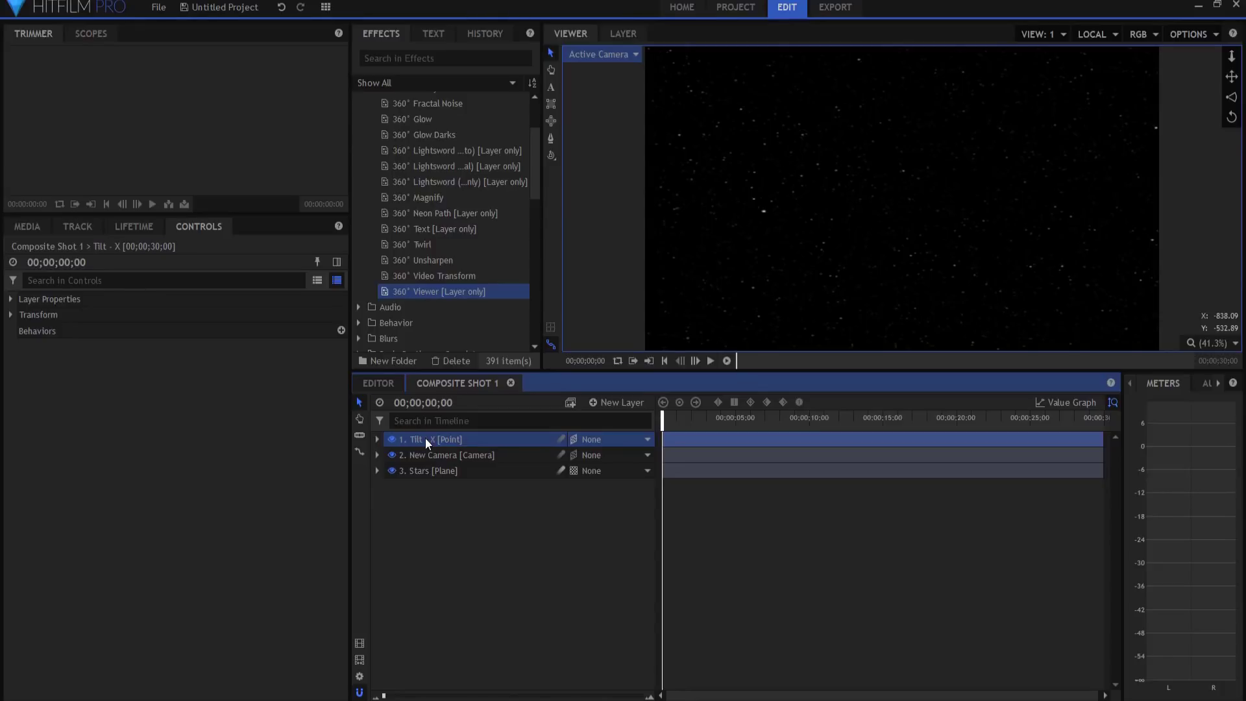
# Step: Duplicate the Tilt - X point and rename the lower copy as "Pan - Y"
pyautogui.hotkey('ctrl', 'd')
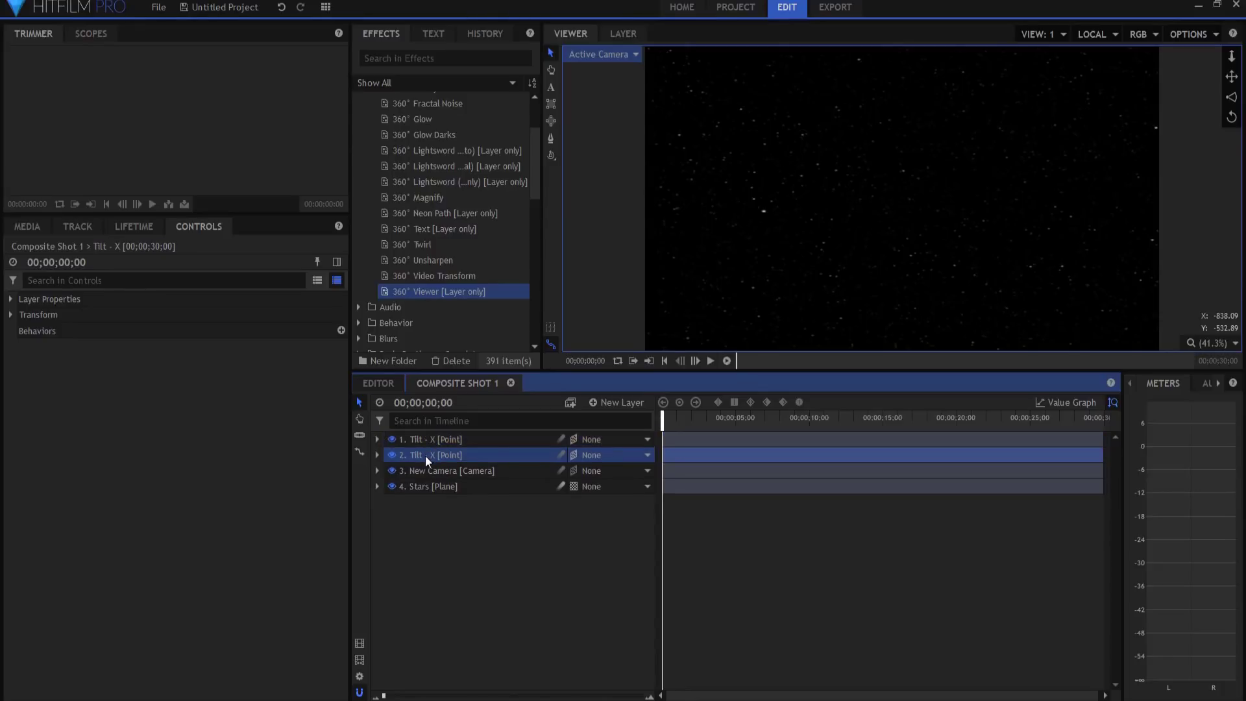
pyautogui.doubleClick(424, 455)
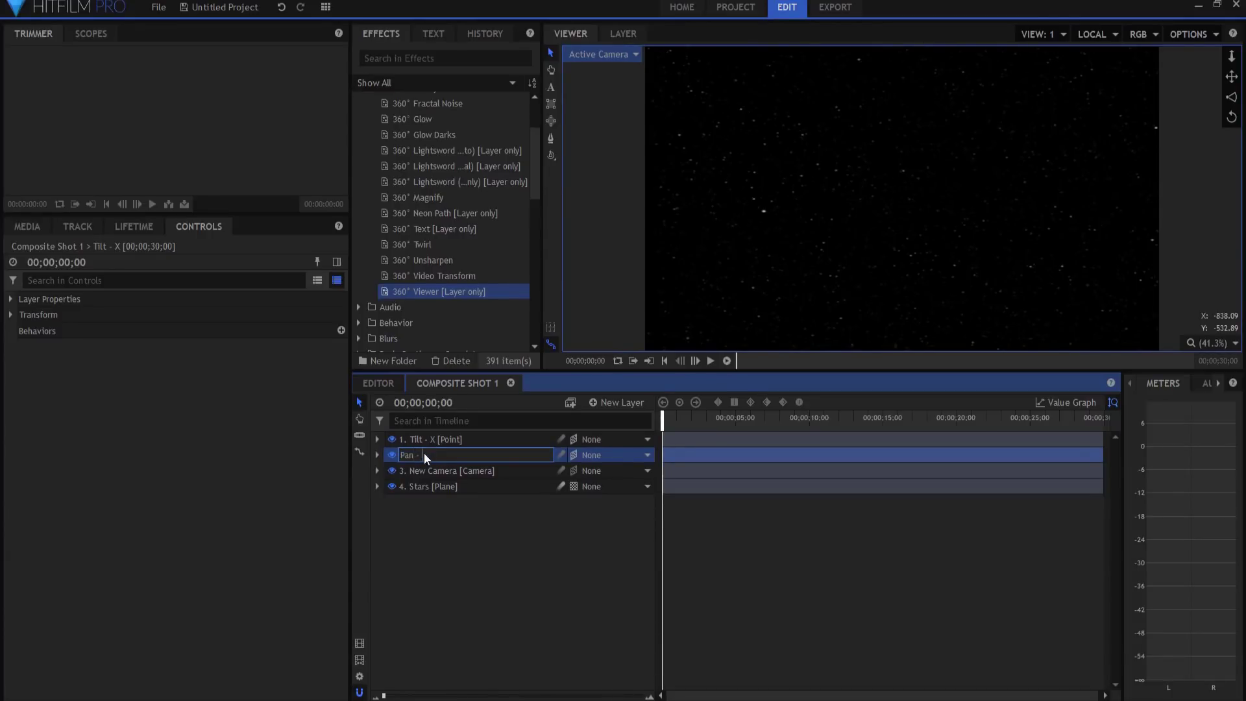
pyautogui.press('Return')
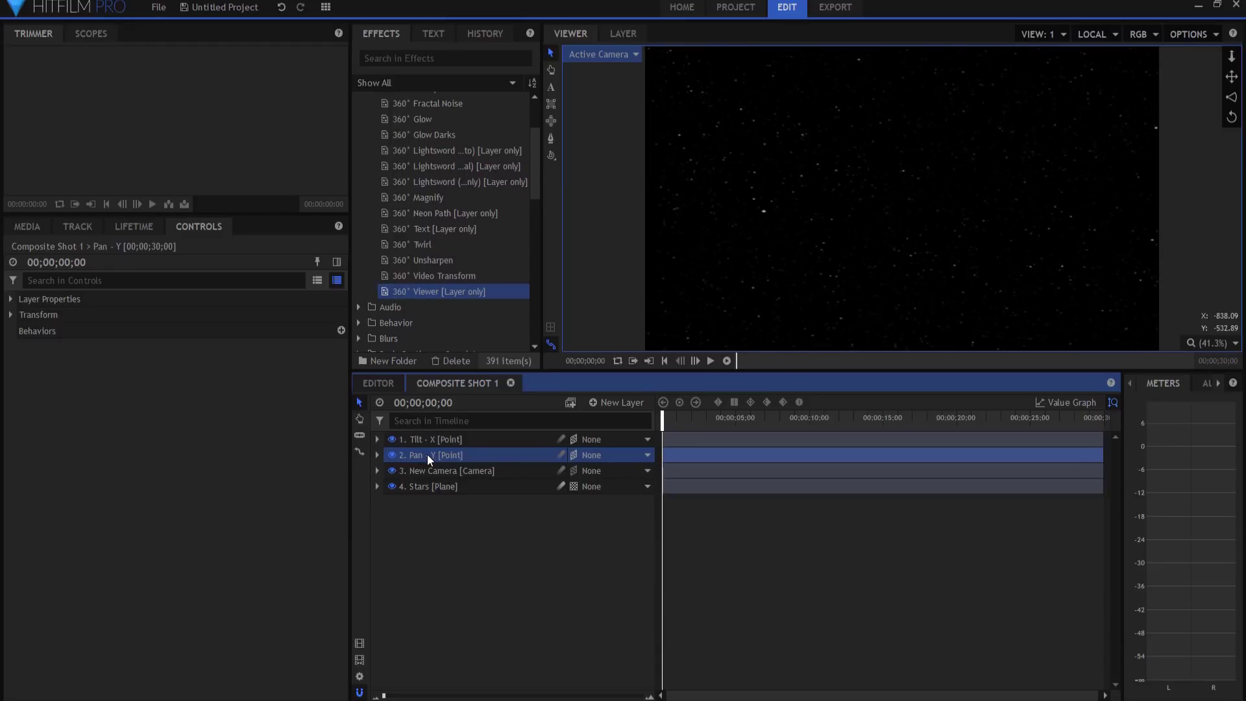
# Step: Duplicate the Pan - Y point and rename the lower copy as "Z"
pyautogui.hotkey('ctrl', 'd')
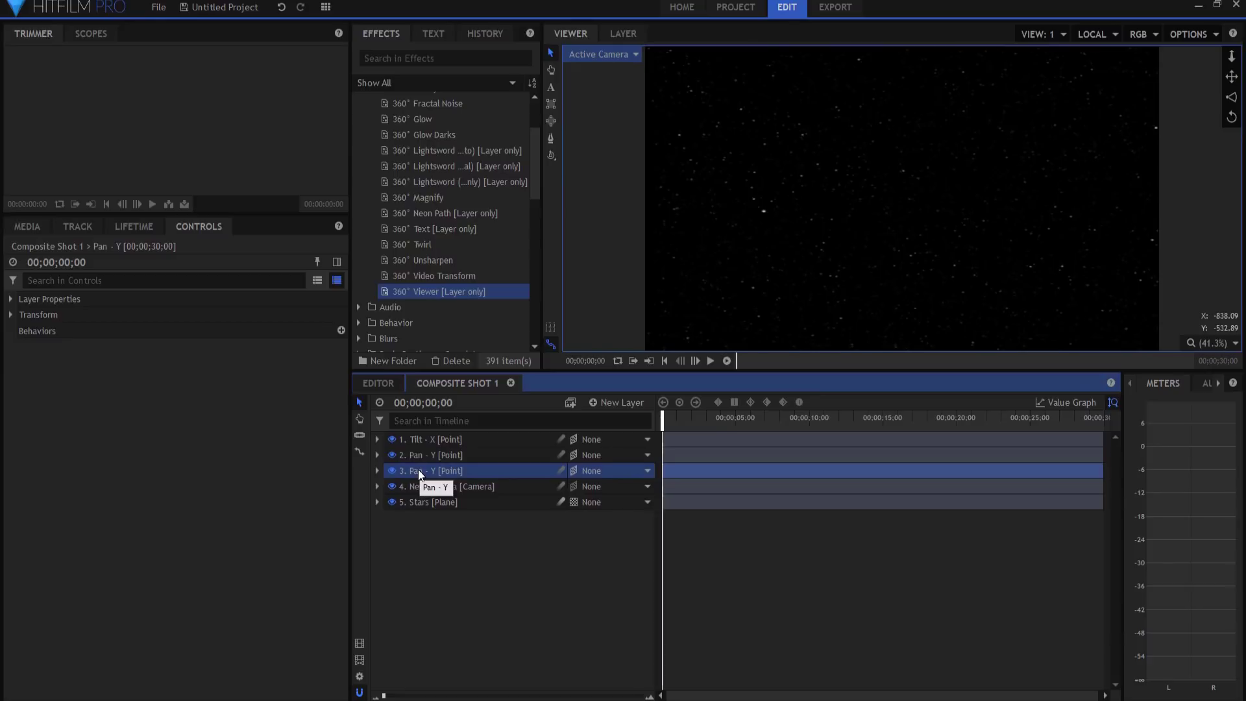
pyautogui.doubleClick(417, 469)
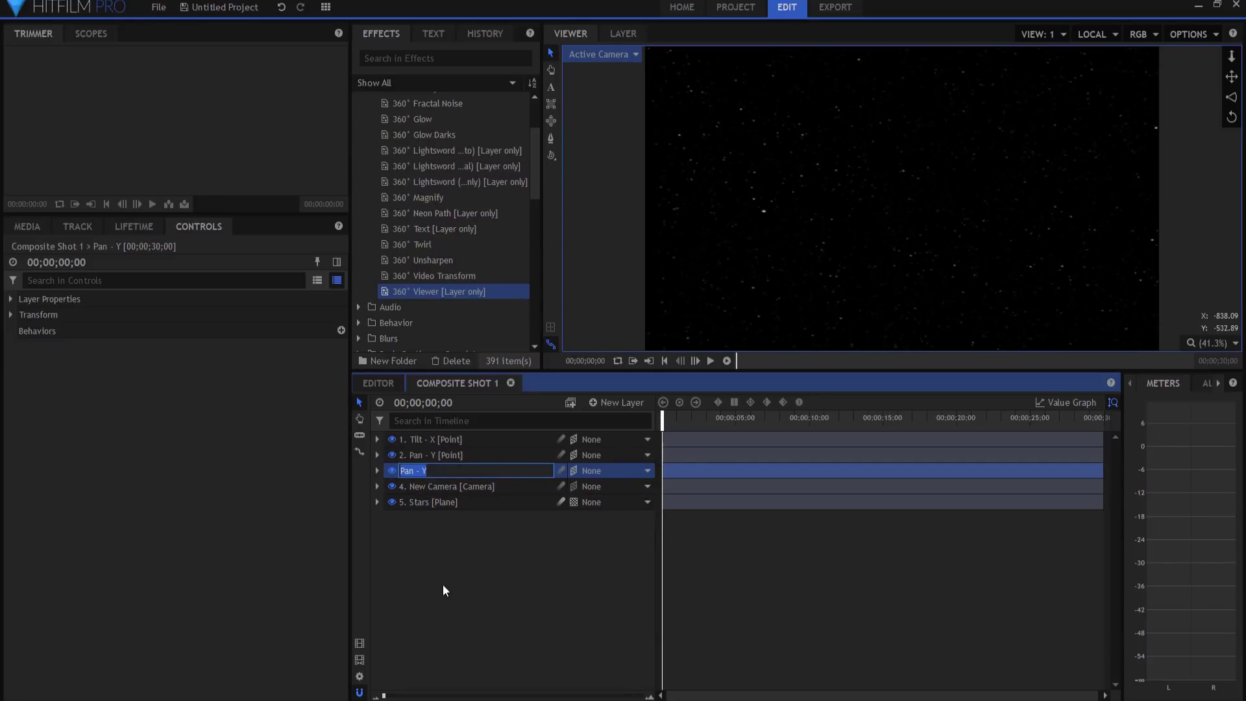
pyautogui.write('Z')
pyautogui.press('Return')
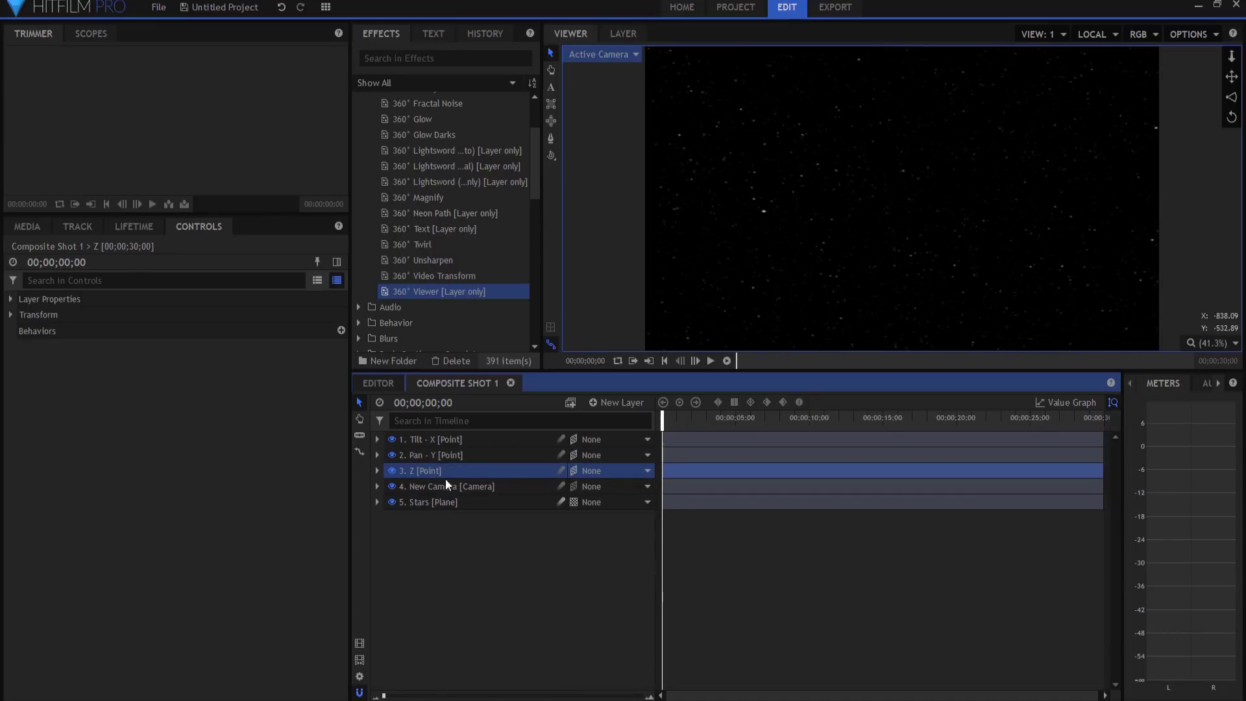
# Step: Build a parent chain: parent the camera to Z, Z to Pan - Y, and Pan - Y to Tilt - X
pyautogui.click(596, 486)
pyautogui.click(609, 543)
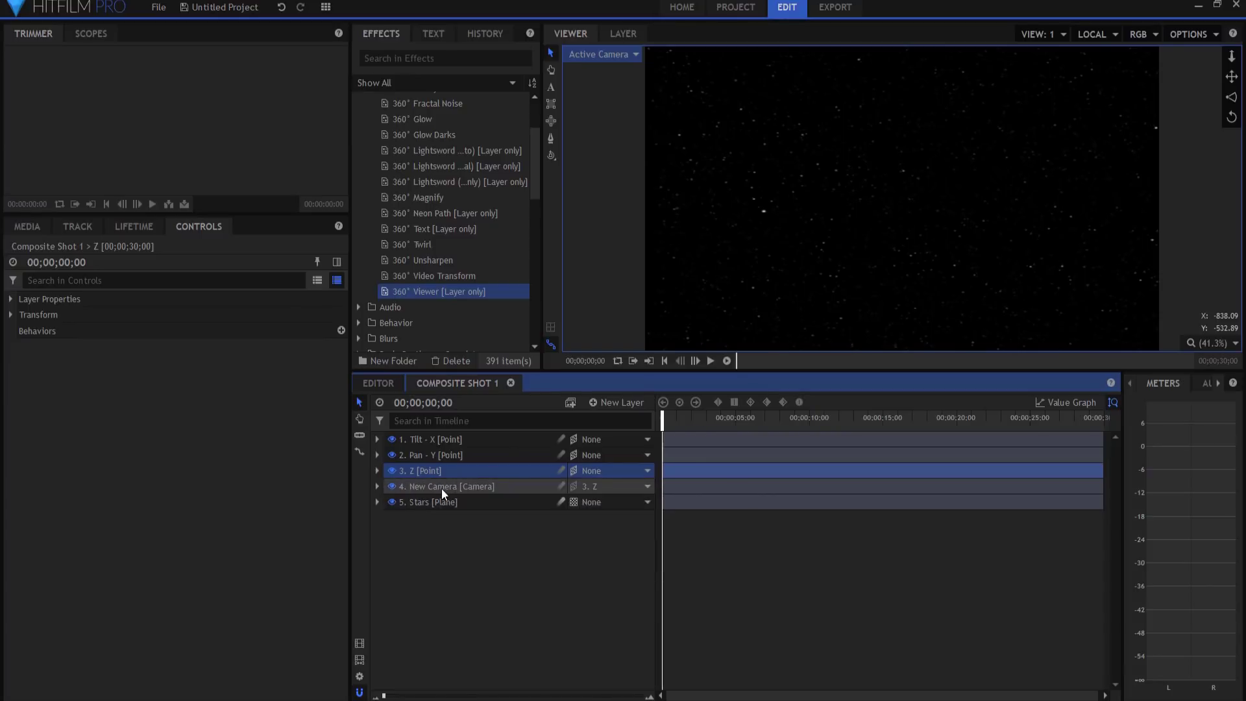
pyautogui.click(610, 474)
pyautogui.click(615, 512)
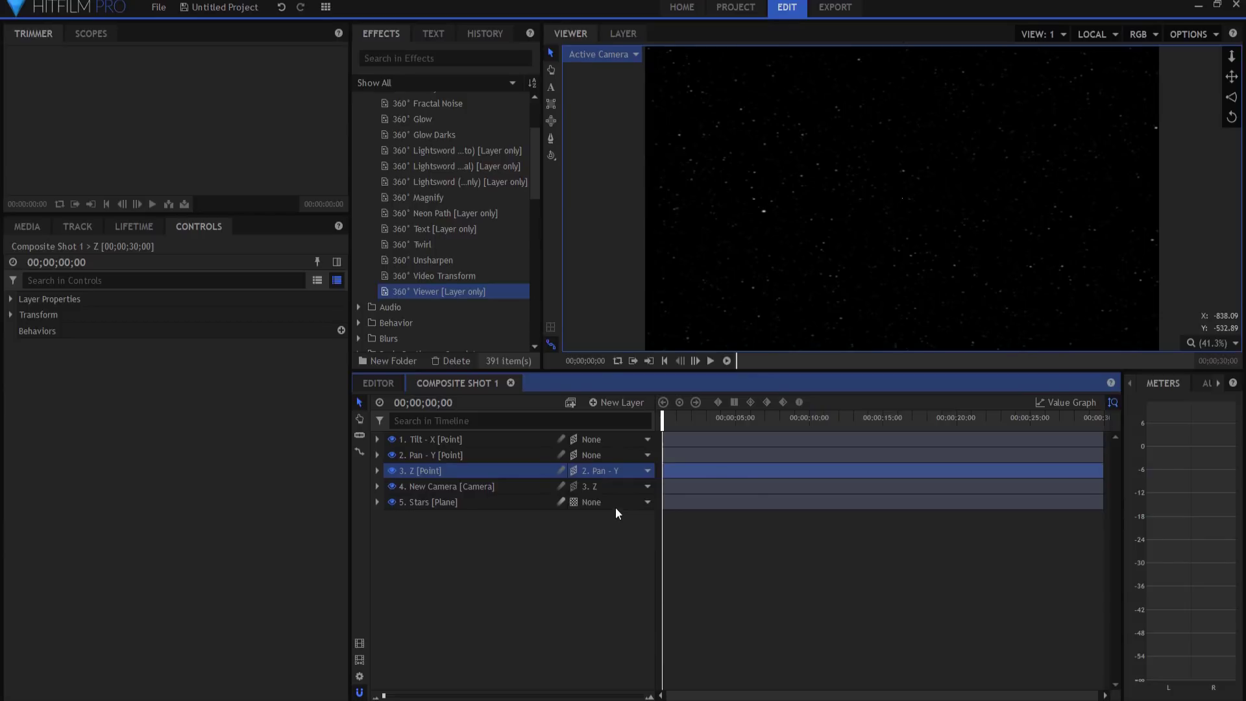
pyautogui.click(601, 456)
pyautogui.click(616, 484)
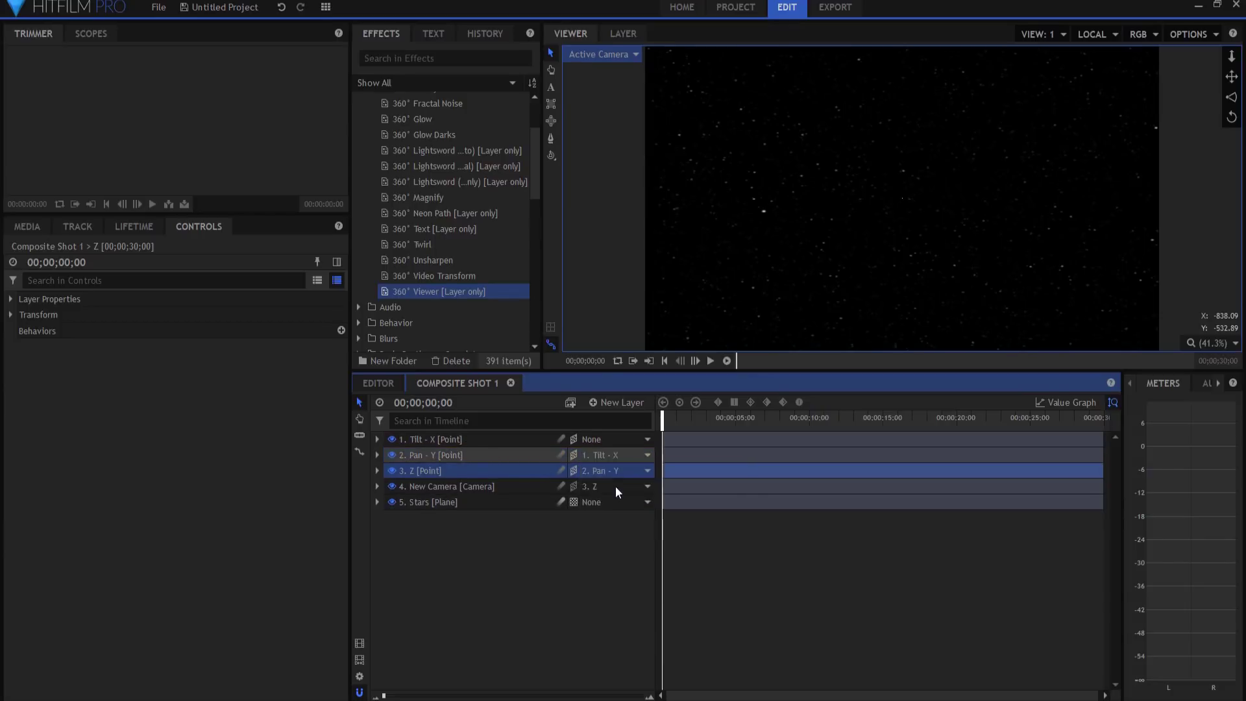
pyautogui.click(457, 551)
# Step: Try rotating the Tilt - X point around its X axis, and return the X rotation to 0
pyautogui.click(442, 440)
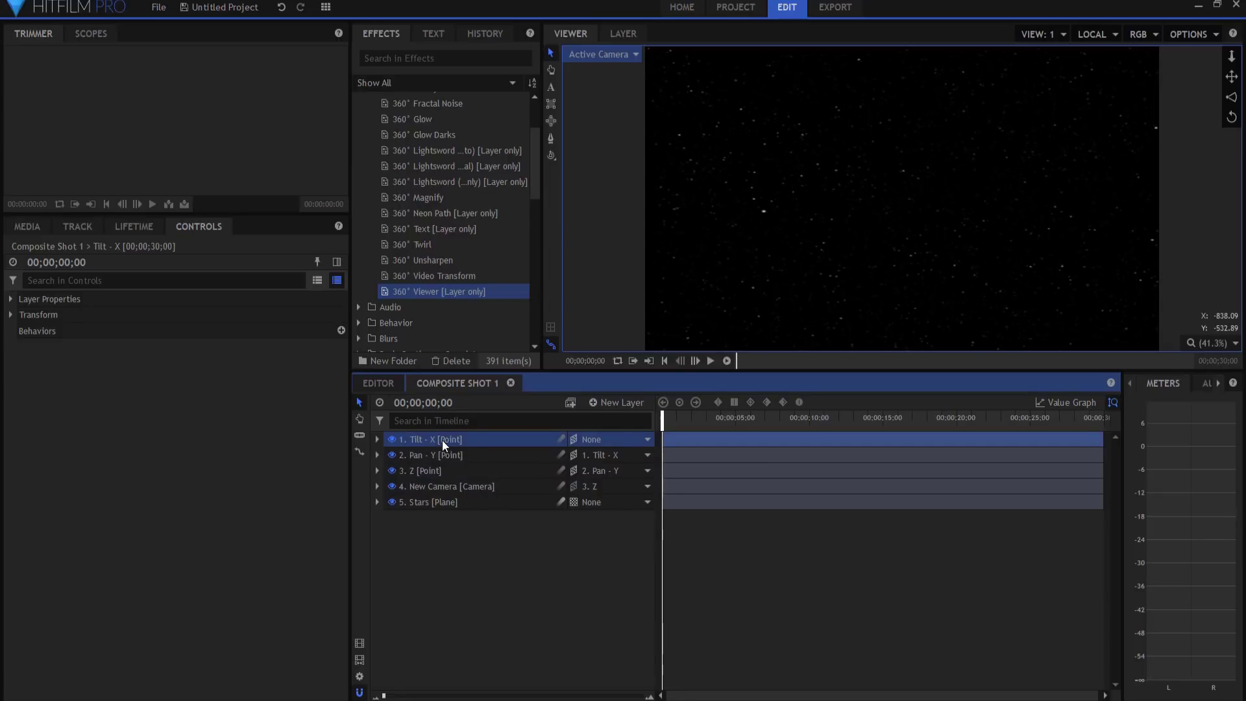
pyautogui.click(376, 438)
pyautogui.click(390, 455)
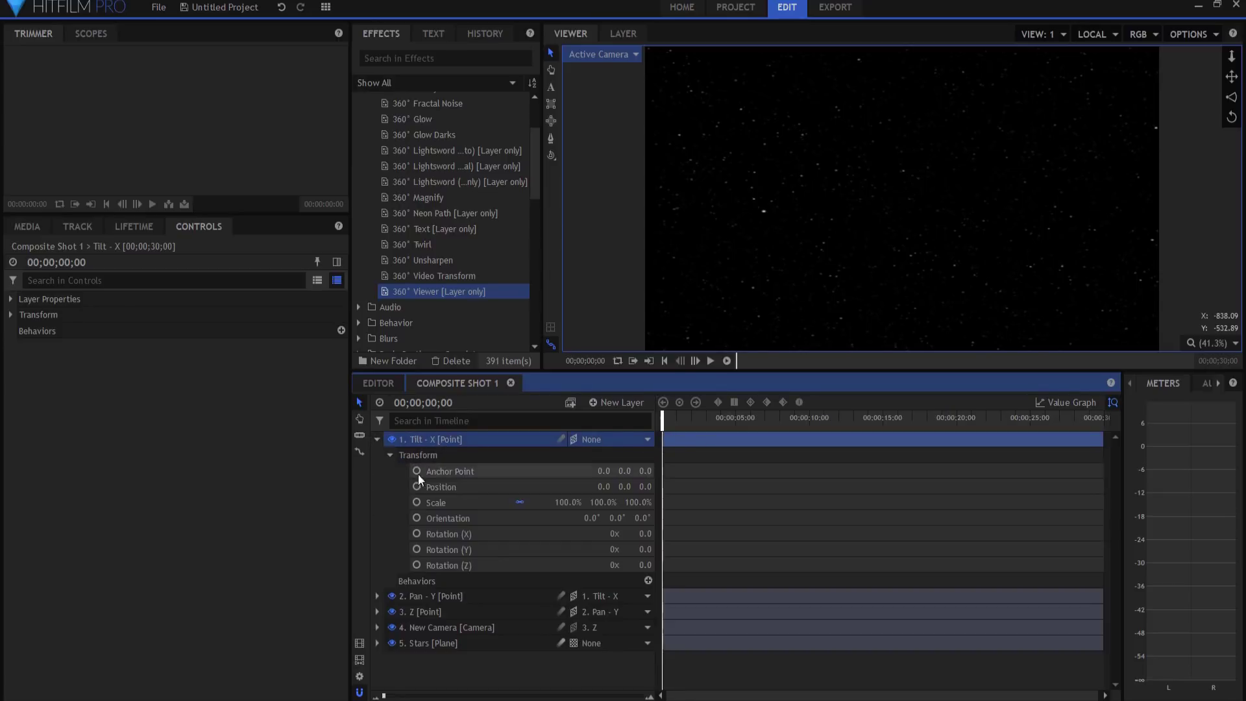
pyautogui.moveTo(631, 535)
pyautogui.mouseDown()
pyautogui.moveTo(655, 535)
pyautogui.moveTo(644, 531)
pyautogui.mouseUp()
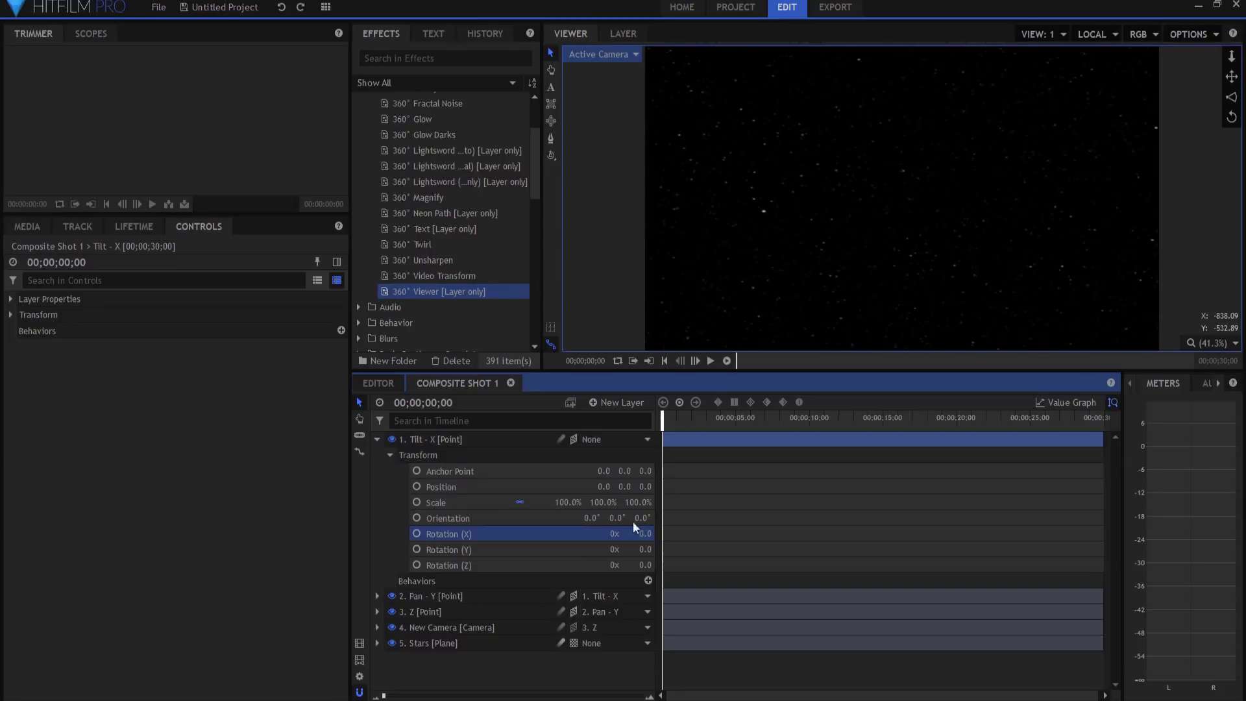
pyautogui.click(377, 439)
# Step: Try rotating the Pan - Y point around its Y axis, and return the Y rotation to 0
pyautogui.click(377, 455)
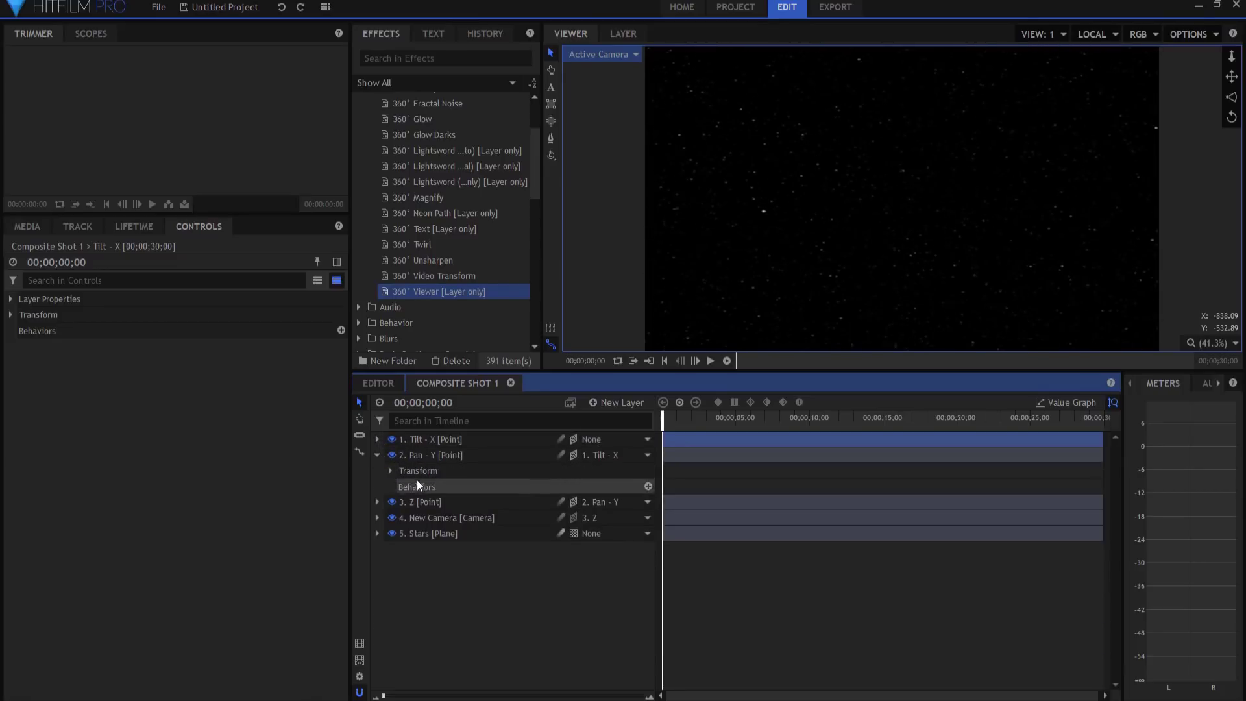
pyautogui.click(390, 471)
pyautogui.moveTo(642, 565)
pyautogui.mouseDown()
pyautogui.moveTo(664, 565)
pyautogui.moveTo(642, 565)
pyautogui.mouseUp()
pyautogui.click(376, 455)
# Step: Try rotating the Z point around its Z axis, and return the Z rotation to 0
pyautogui.click(376, 471)
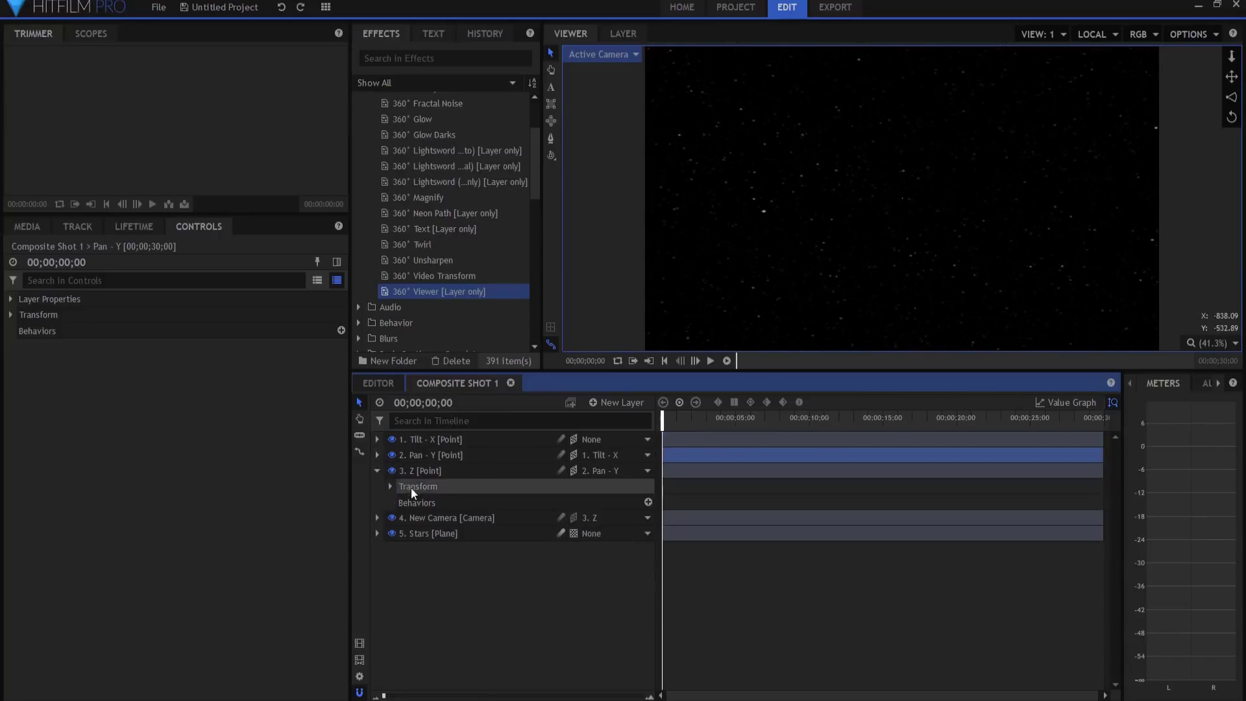
pyautogui.click(389, 486)
pyautogui.moveTo(641, 596)
pyautogui.mouseDown()
pyautogui.moveTo(674, 596)
pyautogui.moveTo(649, 596)
pyautogui.mouseUp()
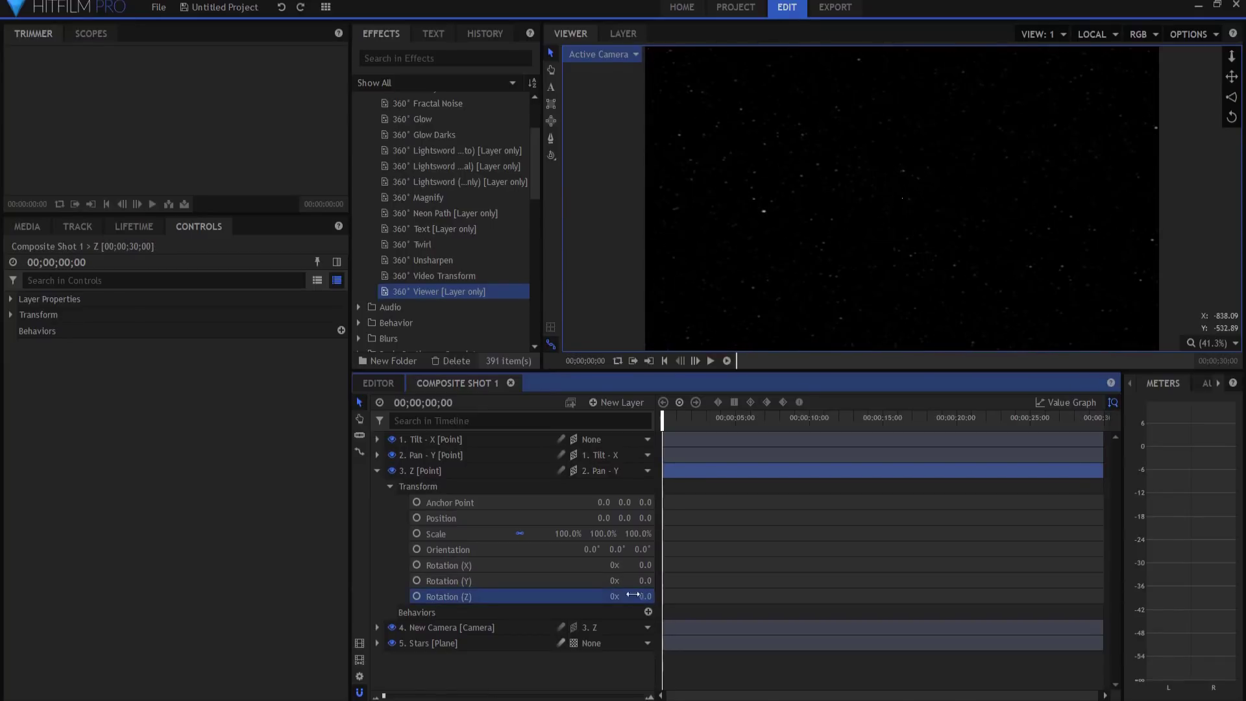
pyautogui.click(376, 471)
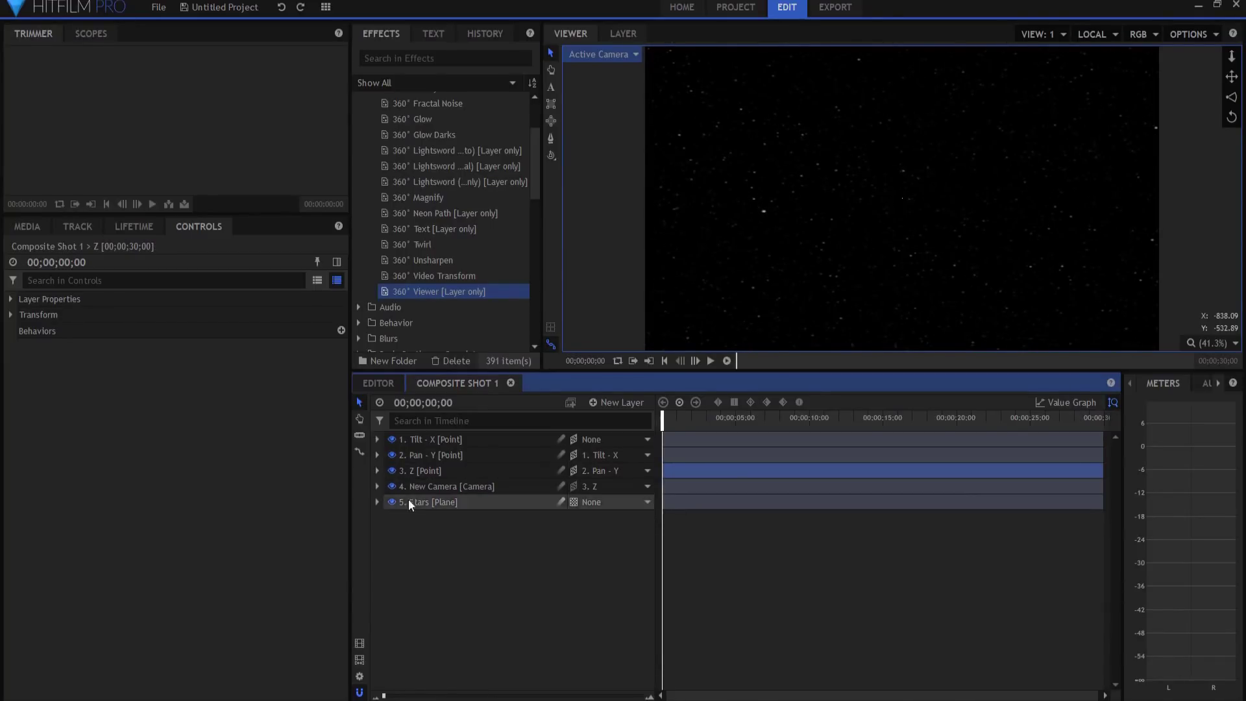
# Step: Add a new point layer to the composite shot and make it a 3D Plane layer
pyautogui.click(483, 560)
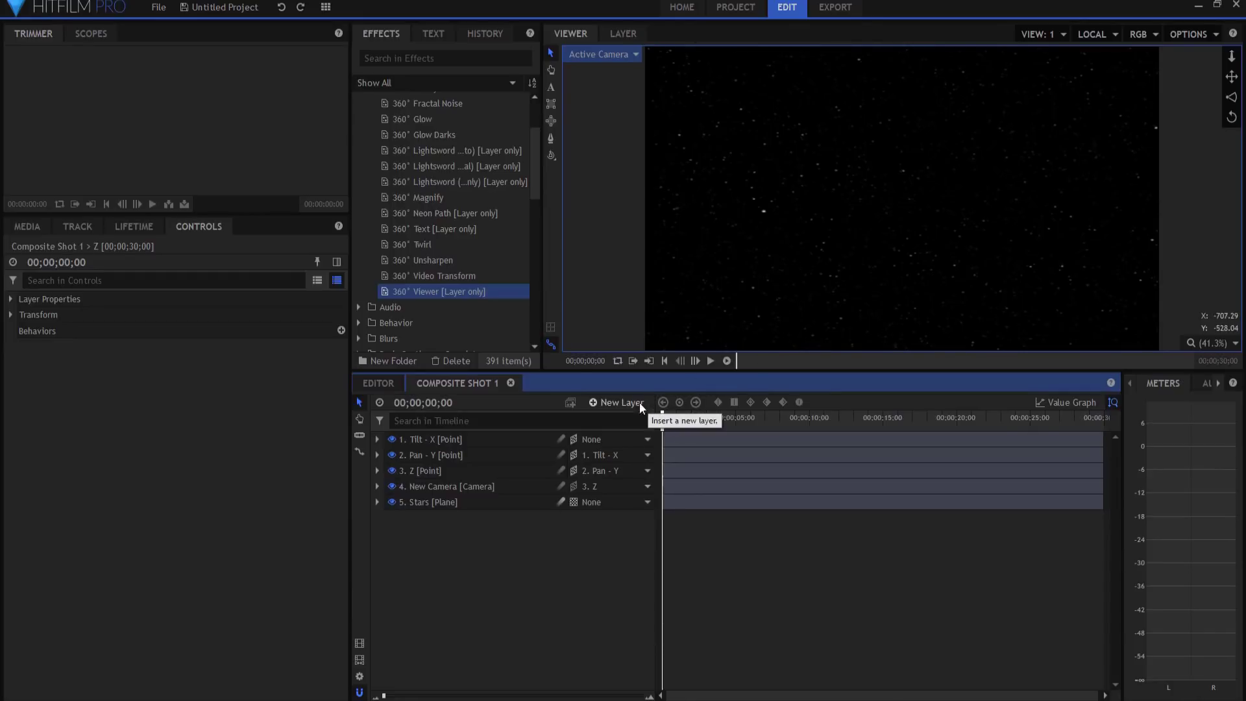
pyautogui.click(613, 403)
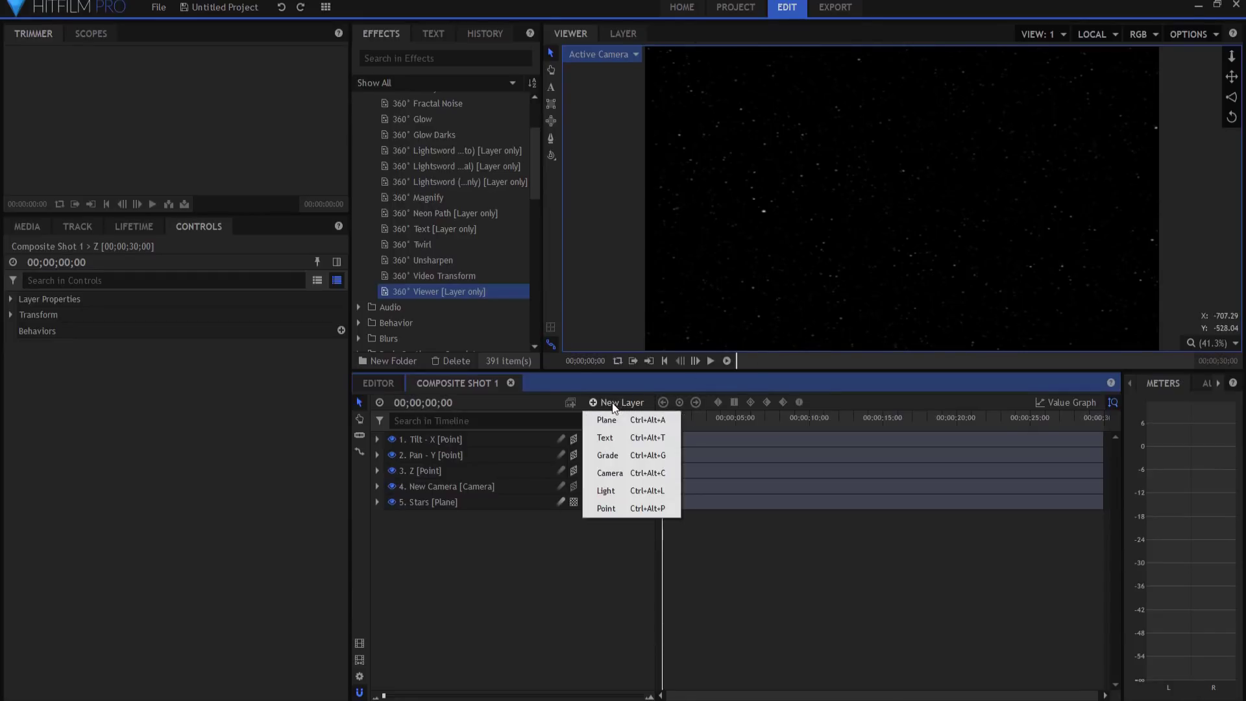
pyautogui.click(607, 508)
pyautogui.click(573, 441)
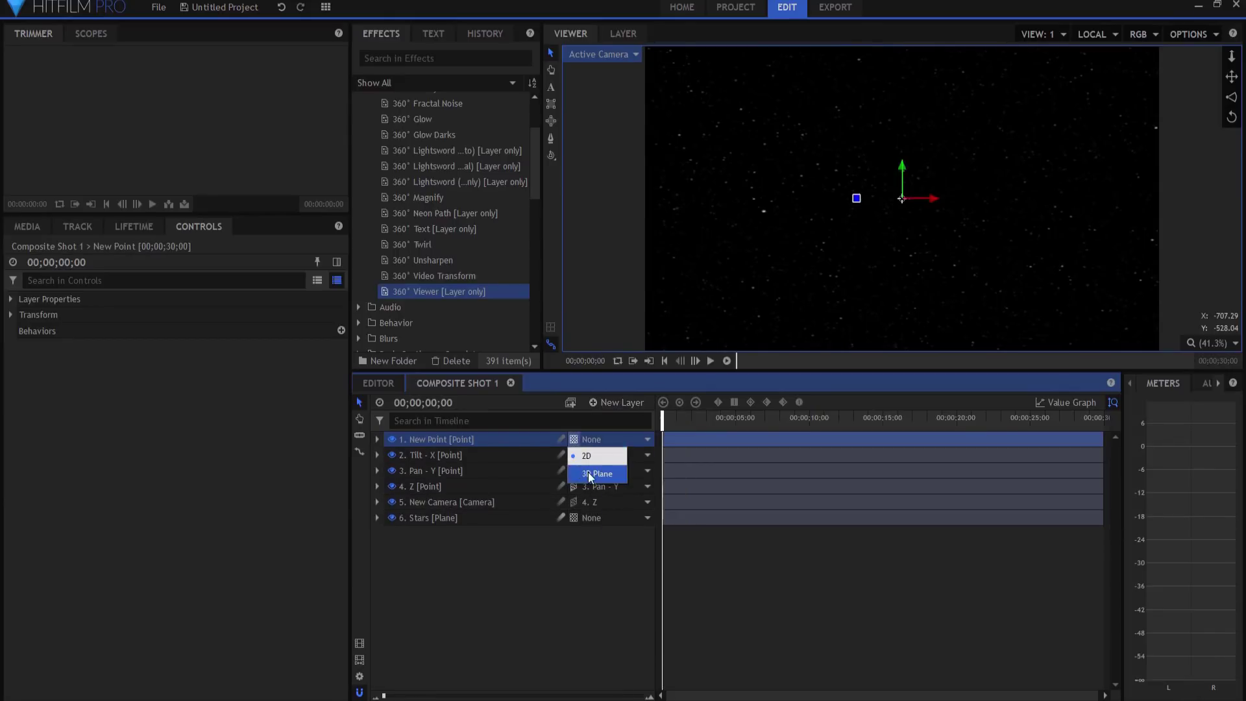
pyautogui.click(587, 473)
# Step: Rename the new point Position and parent the Tilt - X point to it
pyautogui.doubleClick(435, 439)
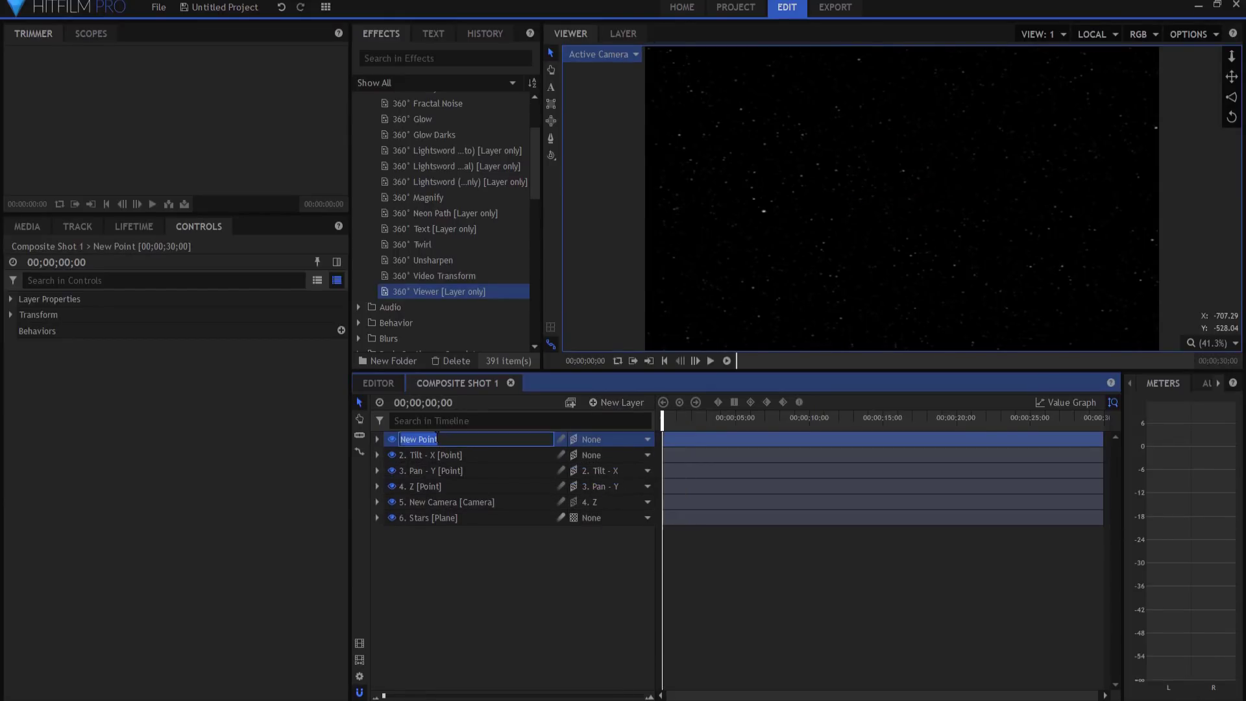
pyautogui.write('Position')
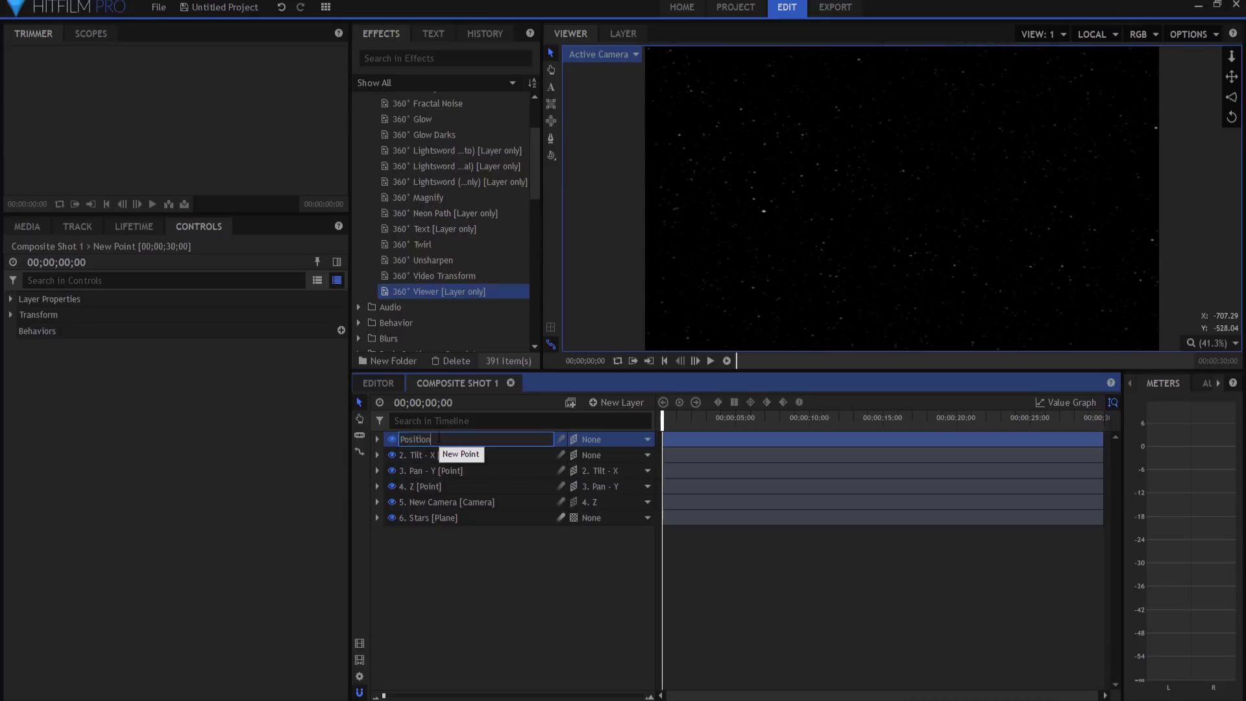
pyautogui.press('Return')
pyautogui.click(607, 458)
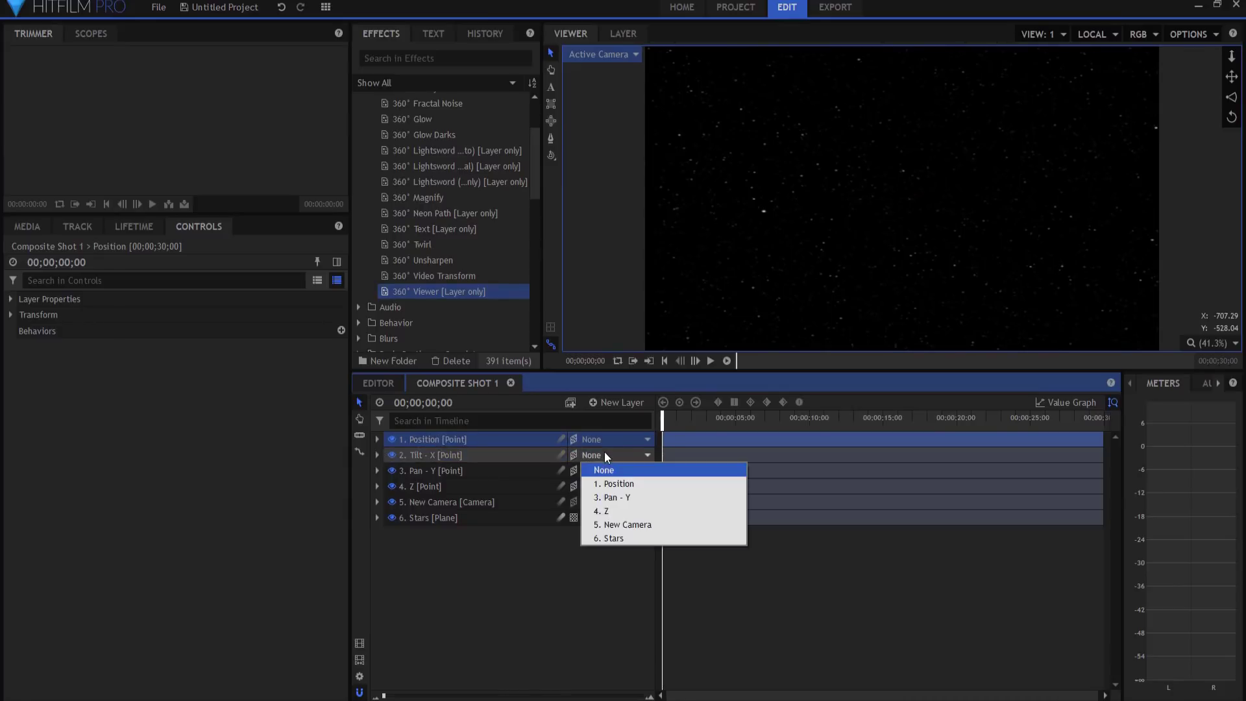
pyautogui.click(632, 486)
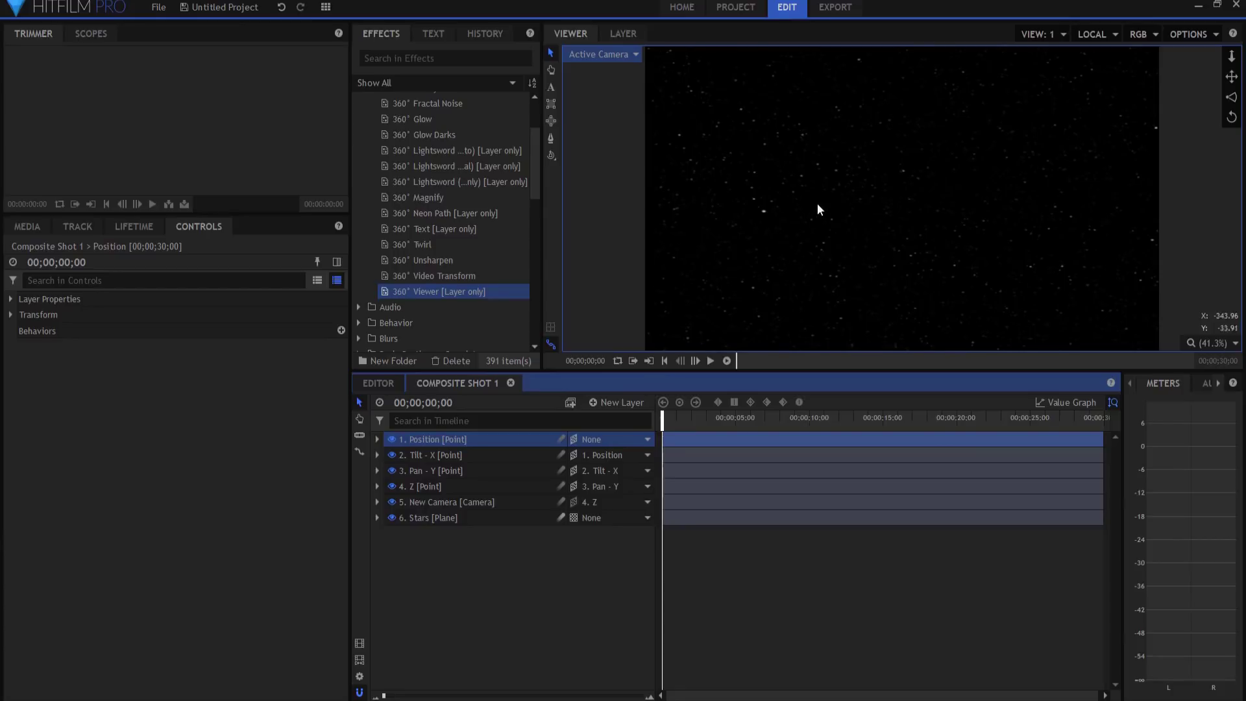
# Step: Show the scene in Perspective view and orbit to see the camera rig from a raised angle at its side
pyautogui.click(594, 52)
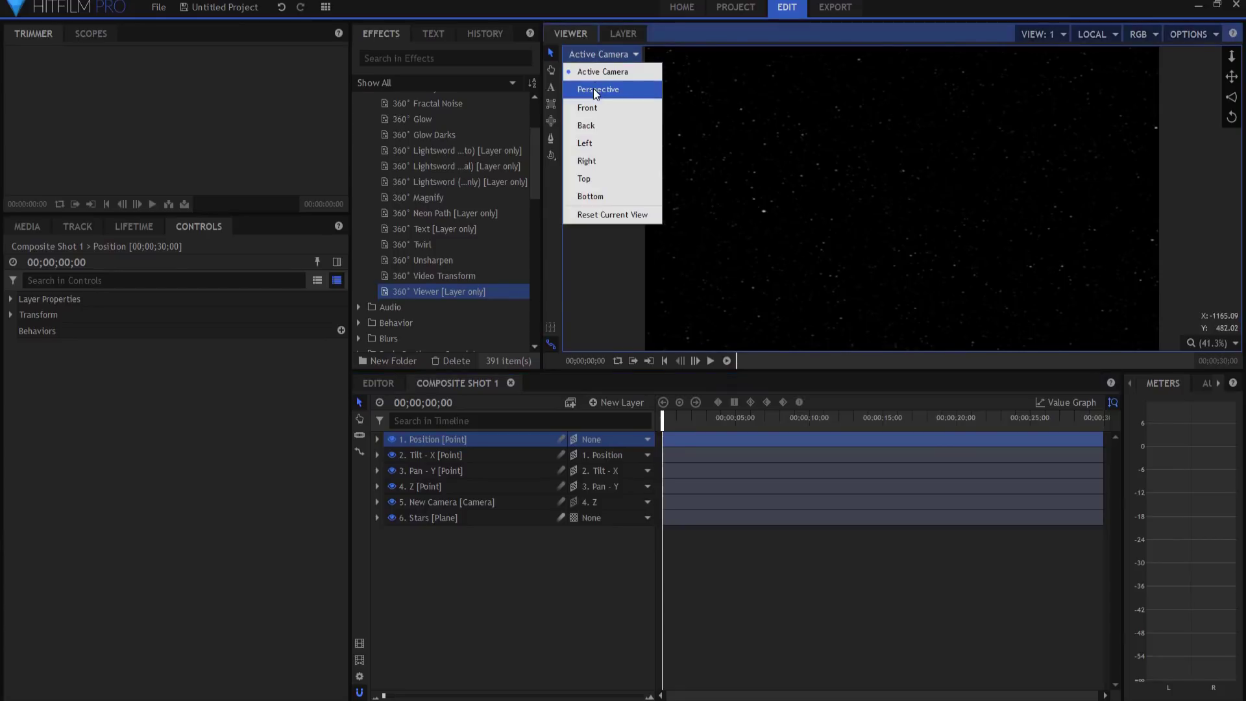
pyautogui.click(594, 89)
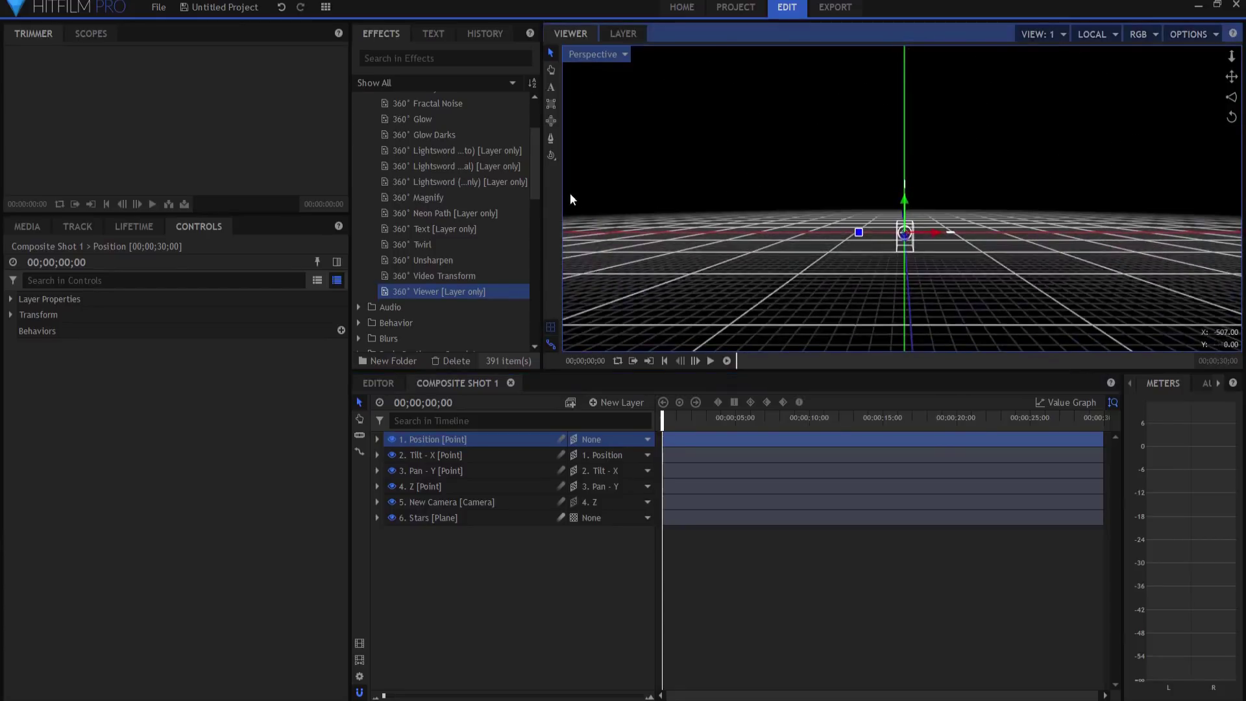
pyautogui.click(551, 155)
pyautogui.moveTo(649, 198); pyautogui.dragTo(988, 305)
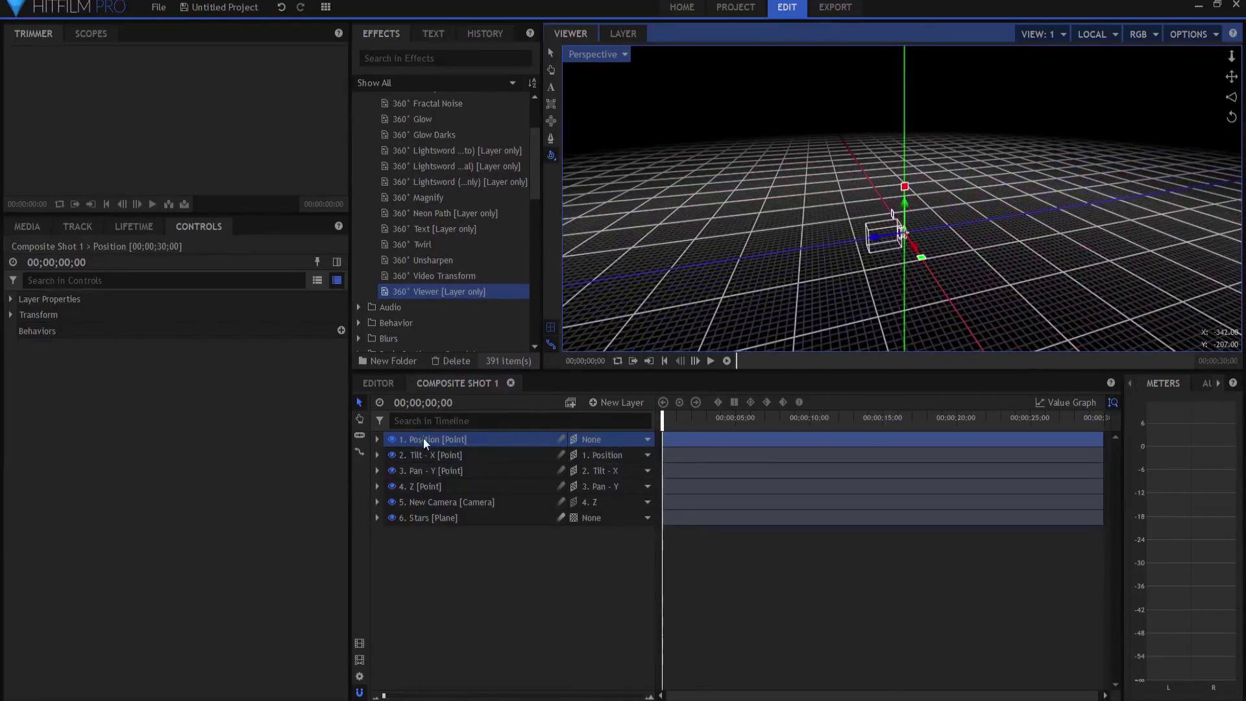
# Step: Try moving the Position point along its Y and Z axes, and undo the moves
pyautogui.click(377, 440)
pyautogui.click(389, 455)
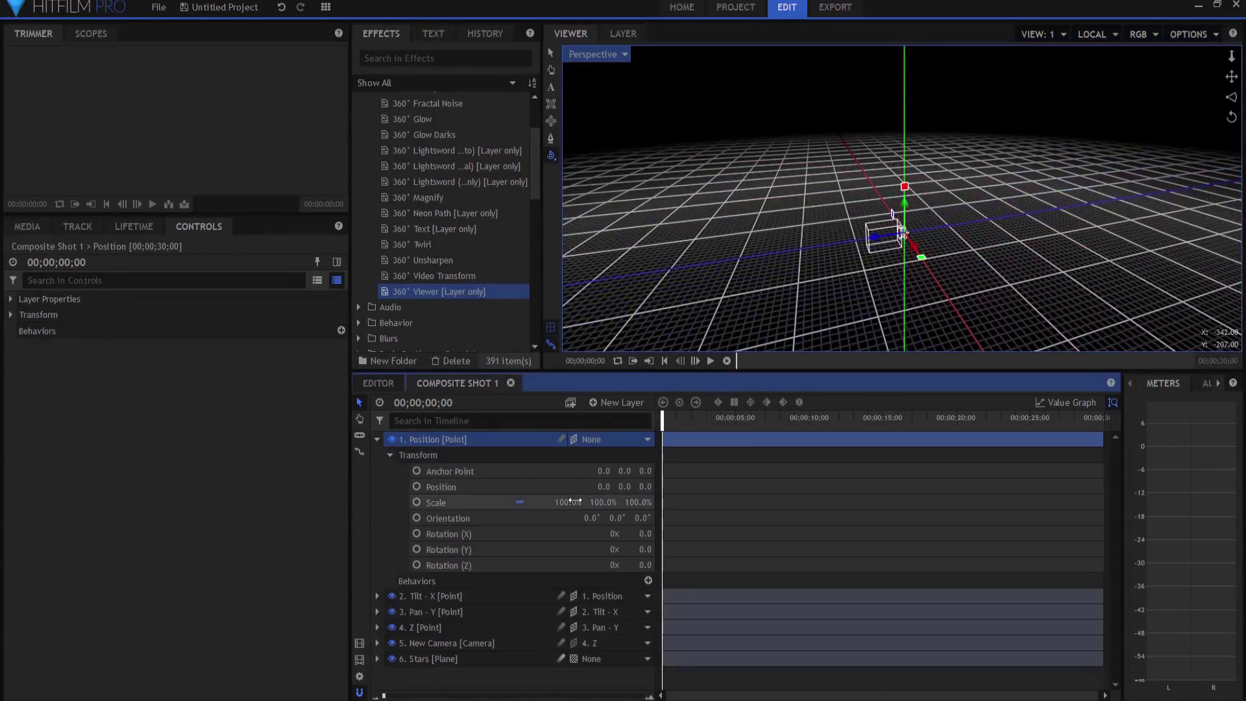
pyautogui.moveTo(624, 486); pyautogui.dragTo(688, 485)
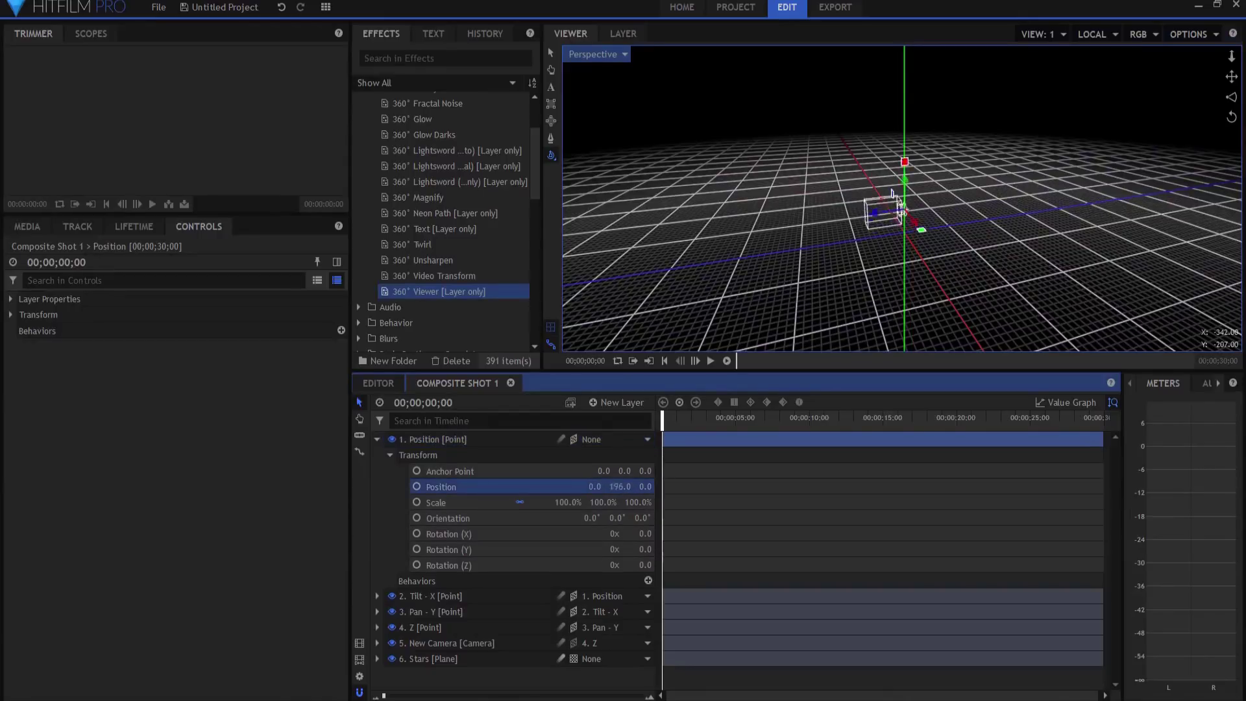
pyautogui.moveTo(610, 487); pyautogui.dragTo(558, 496)
pyautogui.hotkey('ctrl', 'z')
pyautogui.hotkey('ctrl', 'z')
pyautogui.hotkey('ctrl', 'z')
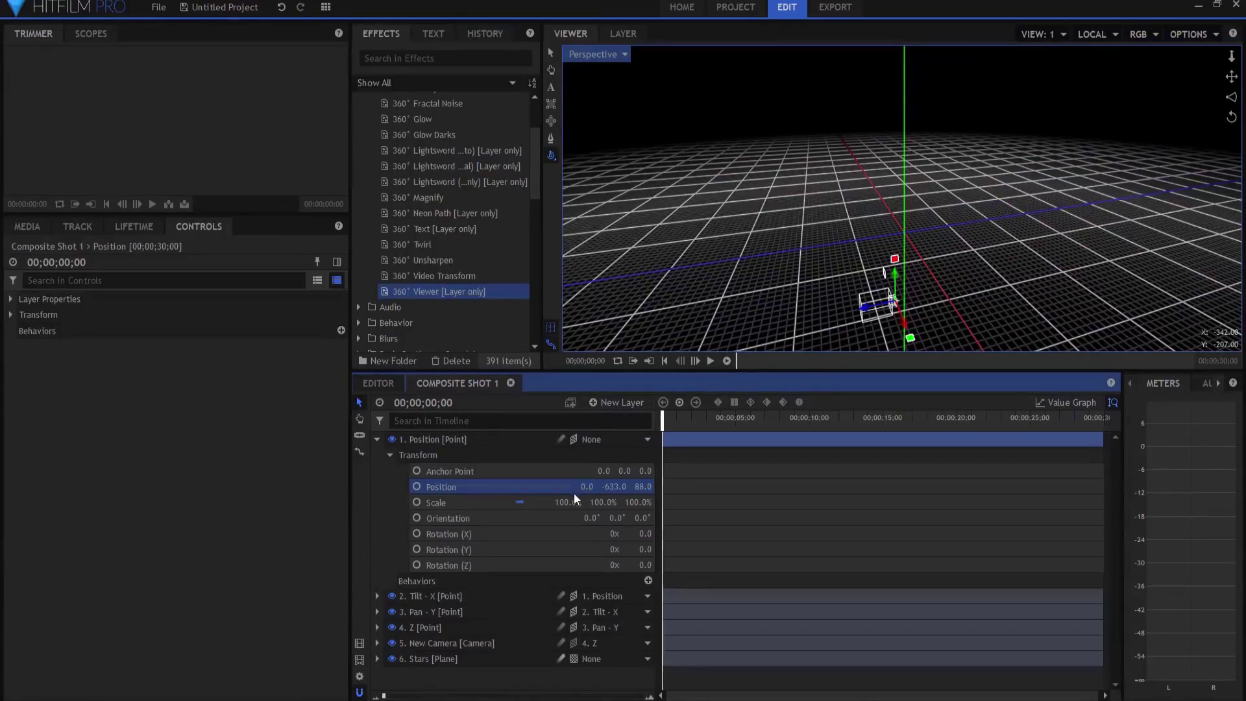
pyautogui.click(376, 439)
# Step: Try rotating Tilt - X around its X axis and Pan - Y around its Y axis, returning both rotations to 0
pyautogui.click(376, 455)
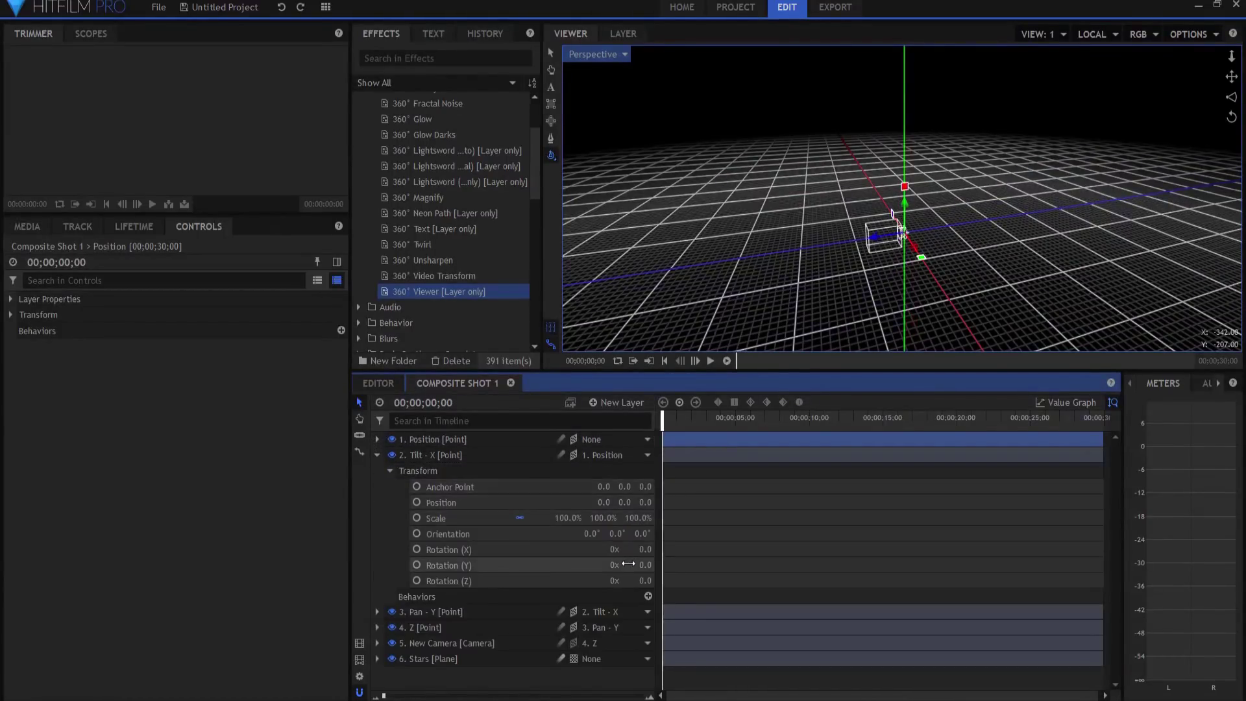
pyautogui.moveTo(631, 551); pyautogui.dragTo(606, 551)
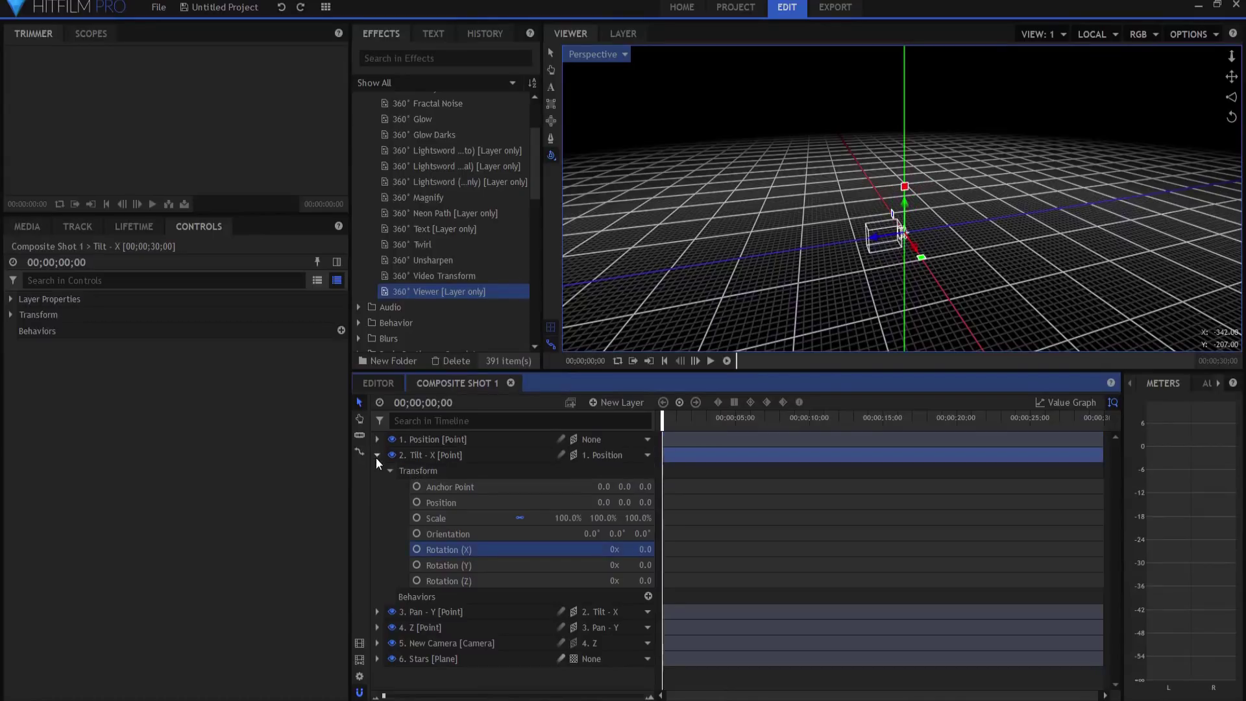
pyautogui.click(376, 455)
pyautogui.click(377, 470)
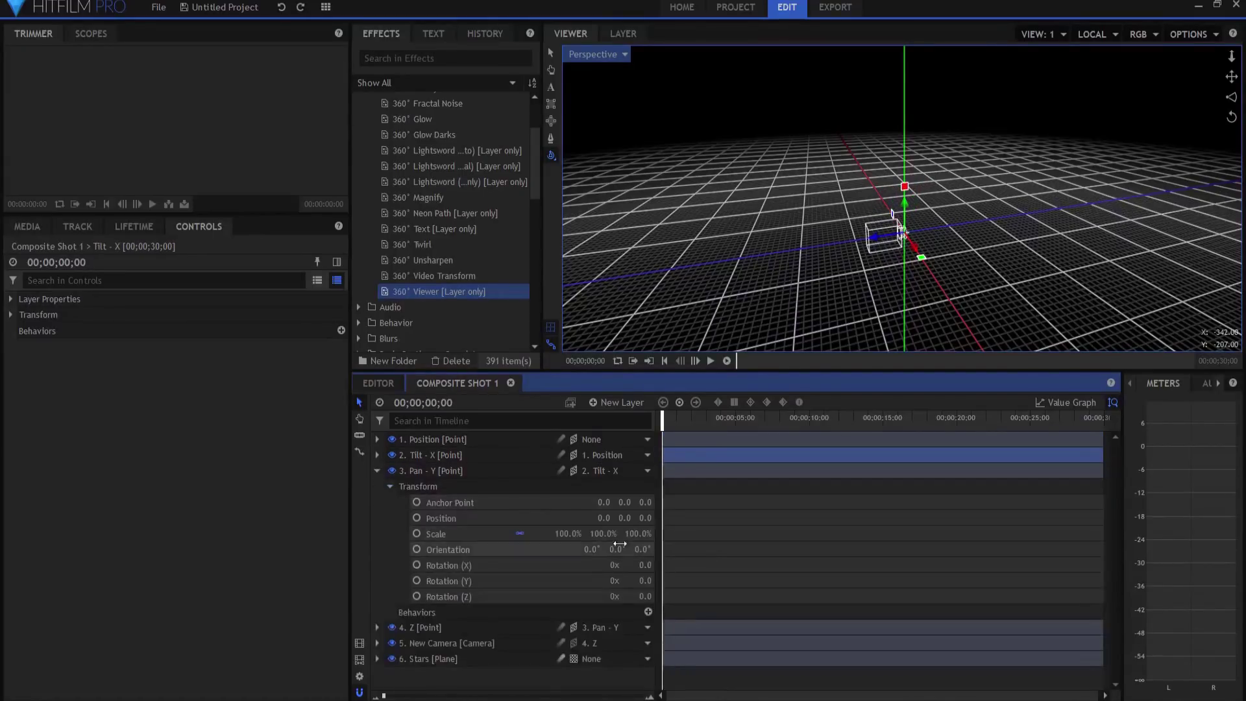
pyautogui.click(643, 581)
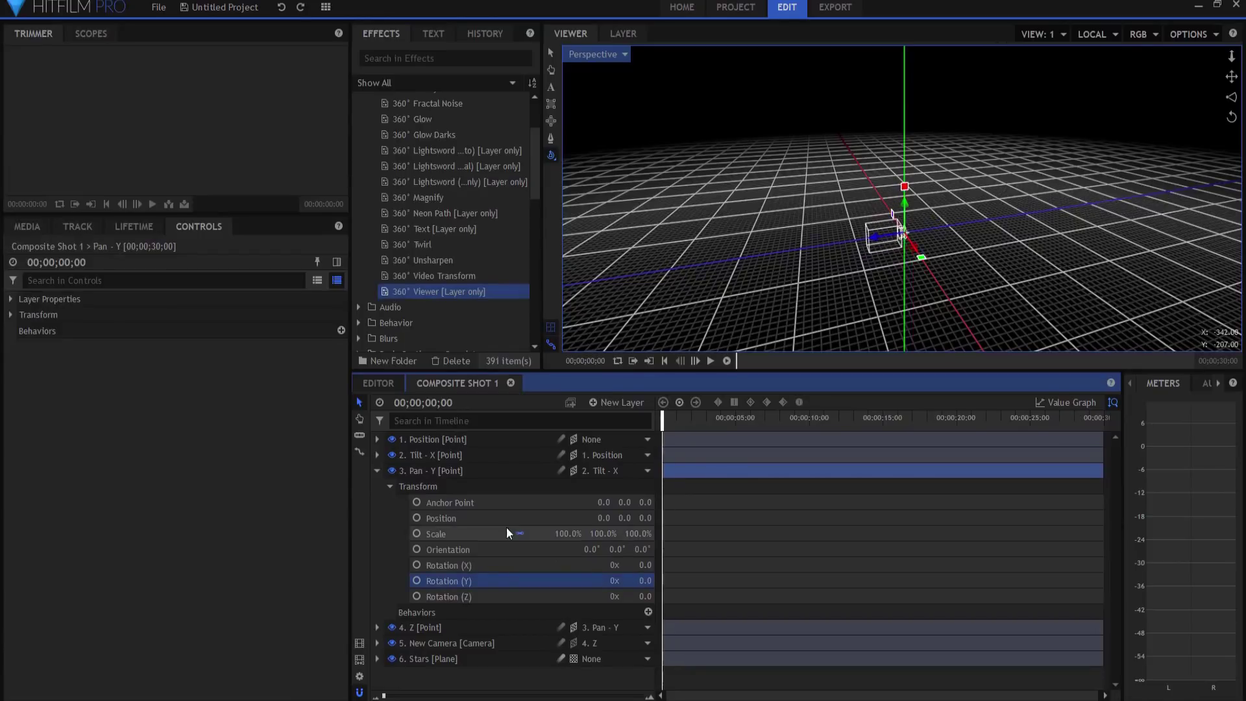
# Step: Try rotating the Z point around its Z axis in the Perspective view, and undo the rotation
pyautogui.click(377, 627)
pyautogui.scroll(-2, 448, 651)
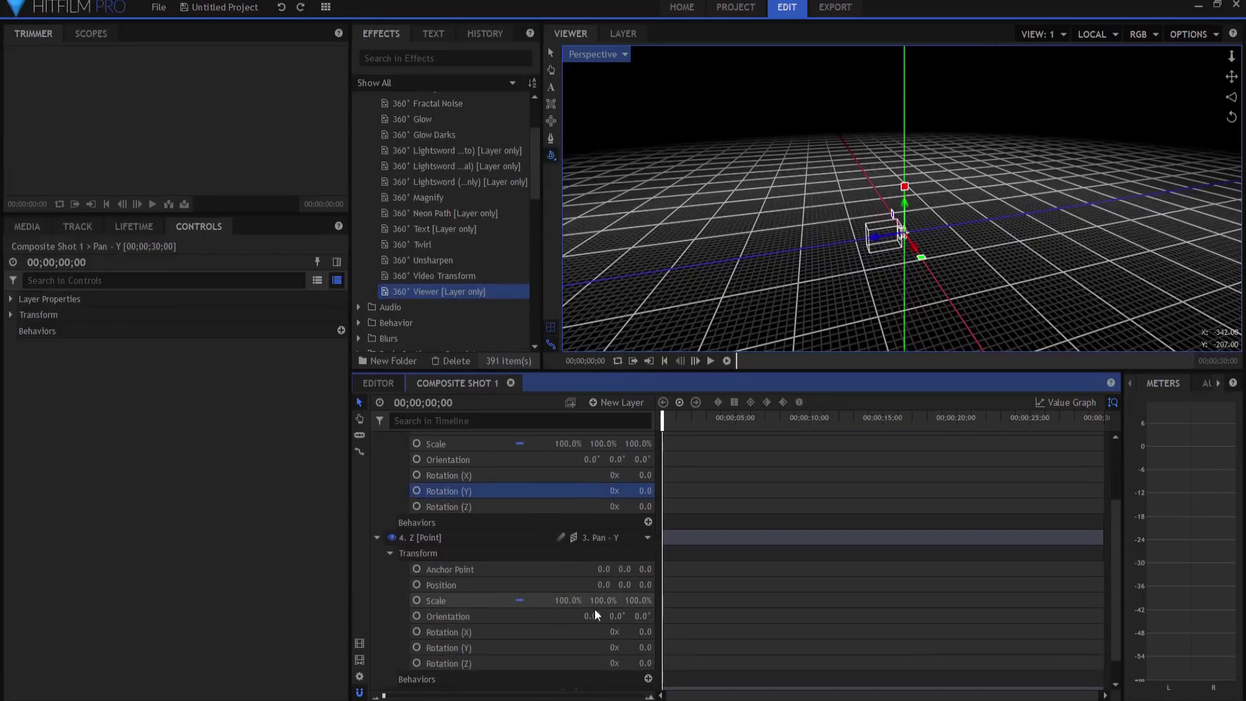
pyautogui.moveTo(645, 657); pyautogui.dragTo(588, 657)
pyautogui.hotkey('ctrl', 'z')
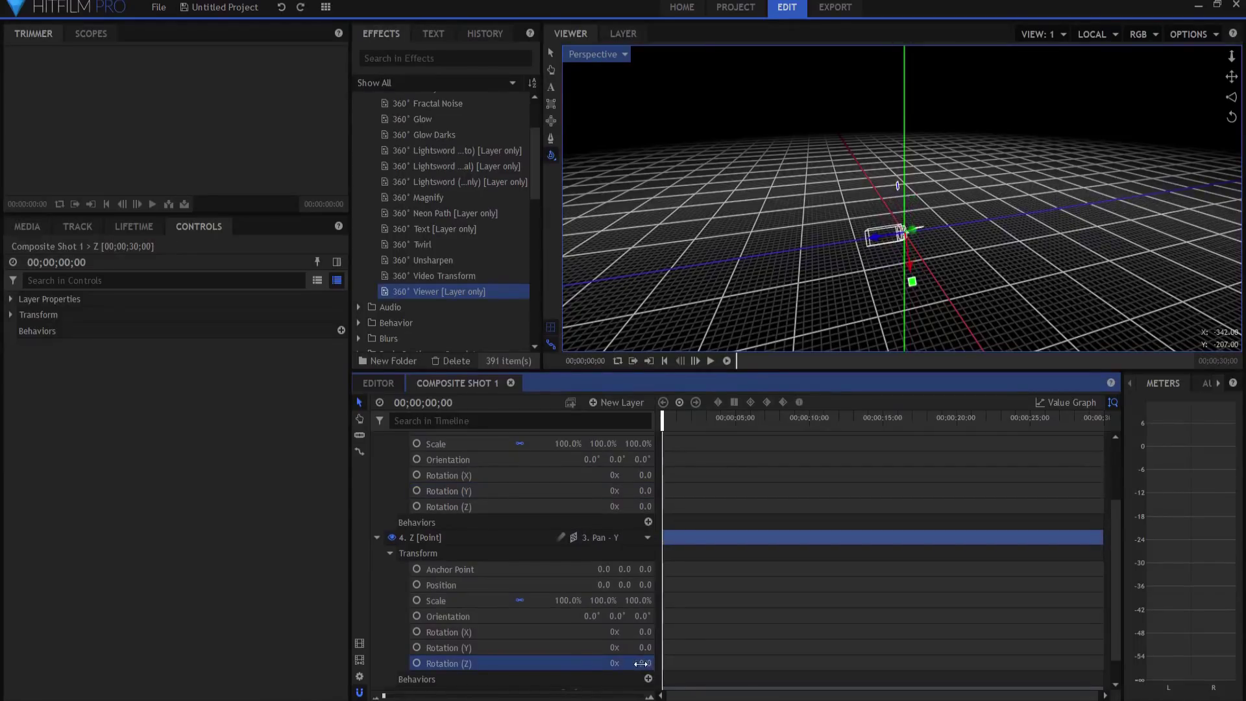
# Step: Collapse the Z and Pan - Y point properties, deselect all layers and return the viewer to Active Camera
pyautogui.click(377, 538)
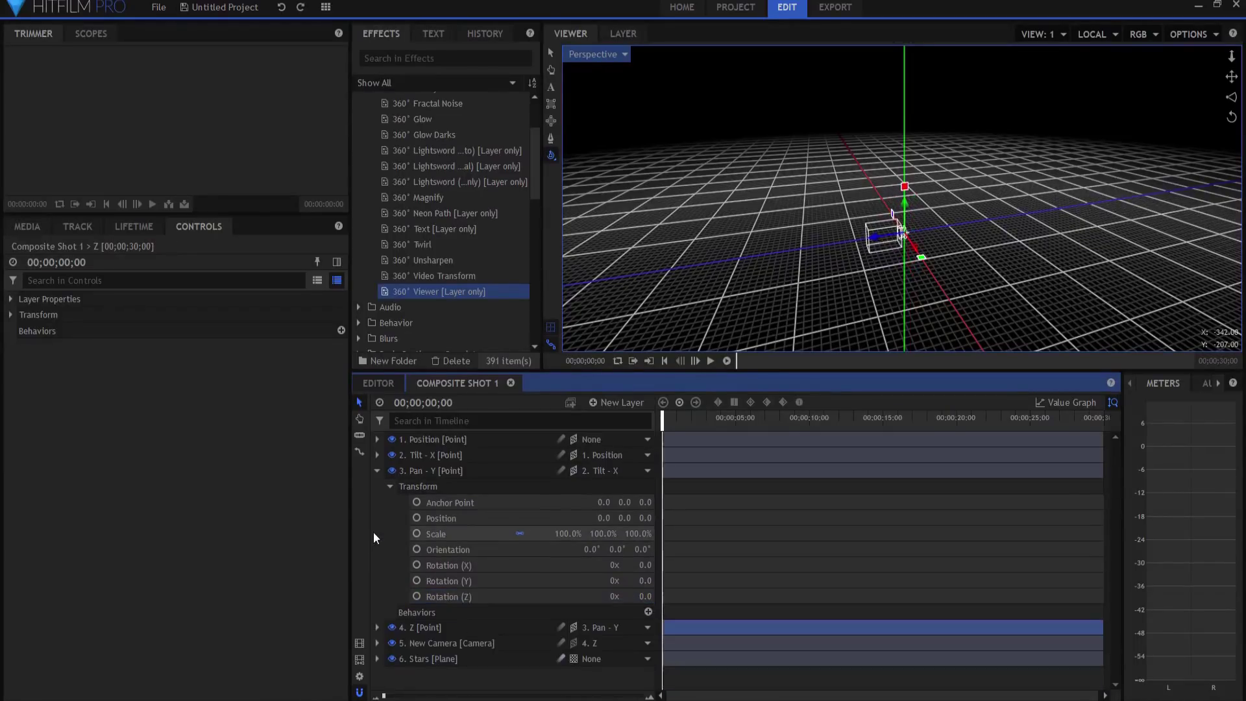
pyautogui.click(377, 472)
pyautogui.click(471, 617)
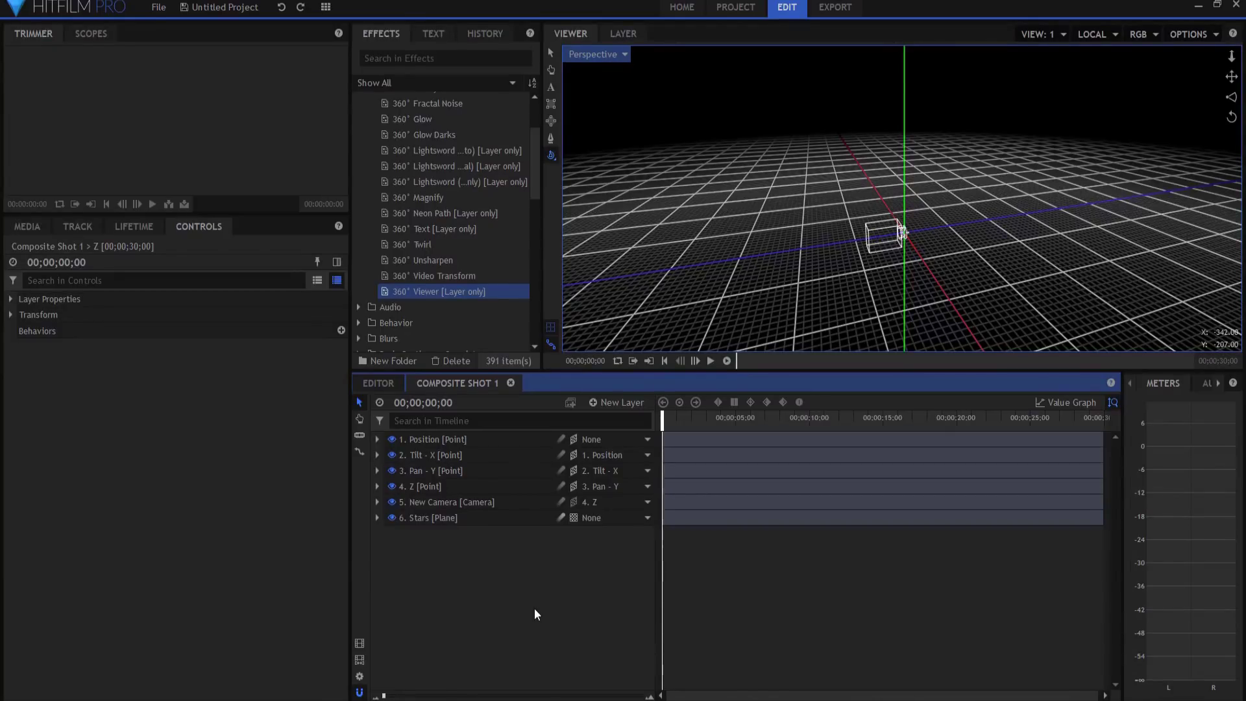
pyautogui.click(575, 55)
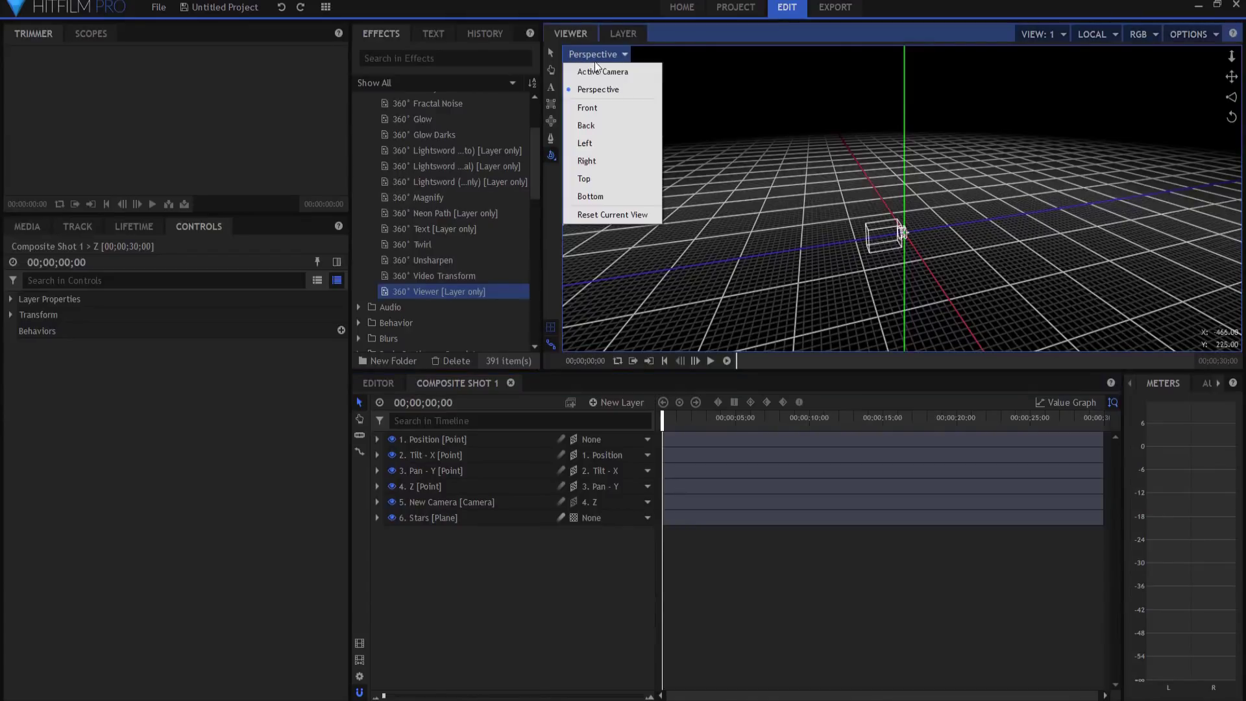
pyautogui.click(595, 69)
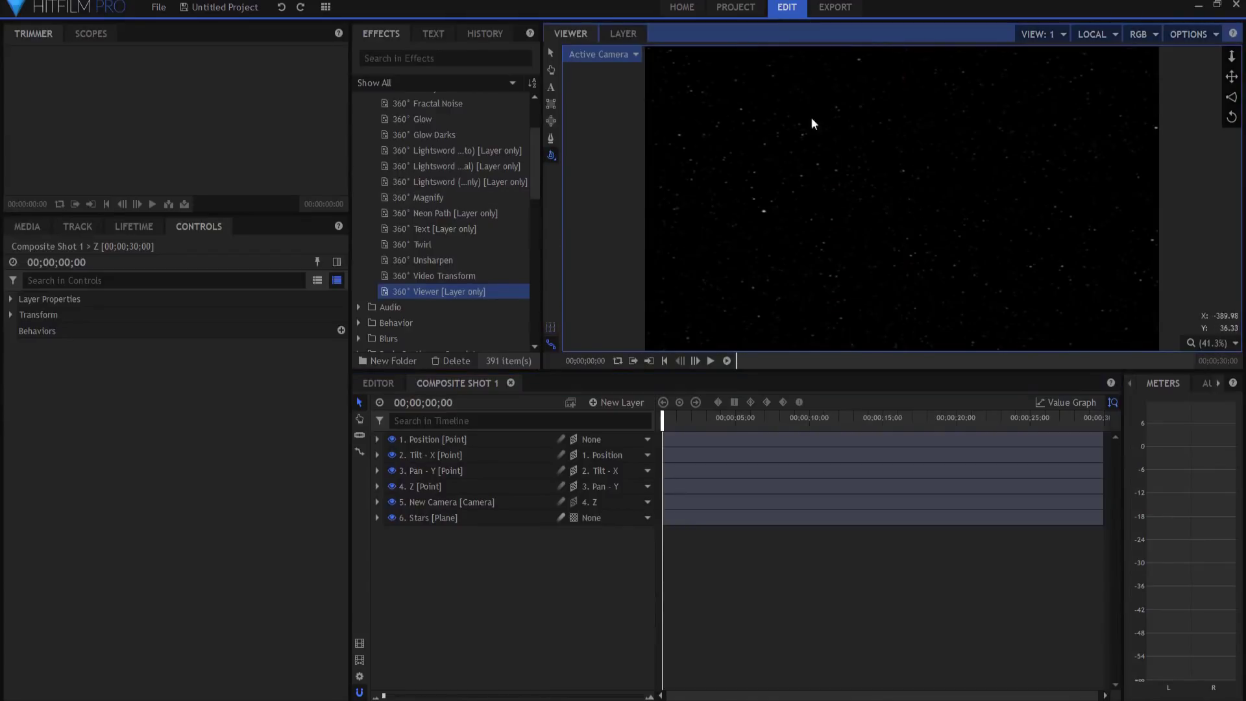